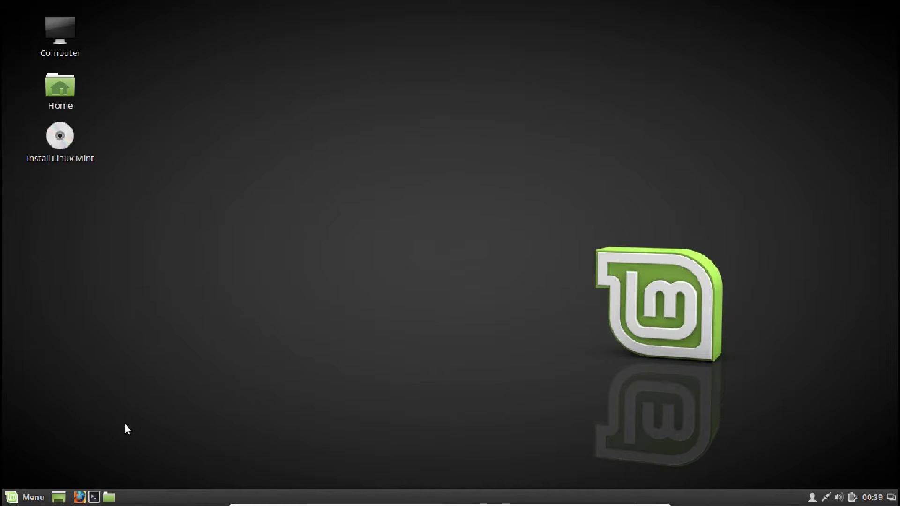
- Open the Themes page of System Settings and show the desktop themes available online
{"action": "right_click", "coordinate": [21, 500]}
{"action": "left_click", "coordinate": [306, 392]}
{"action": "left_click", "coordinate": [23, 497]}
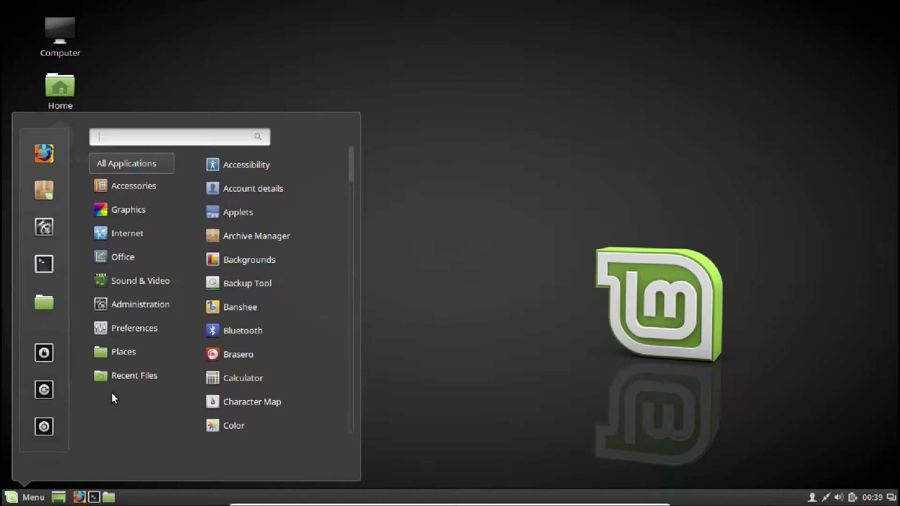
{"action": "left_click", "coordinate": [44, 228]}
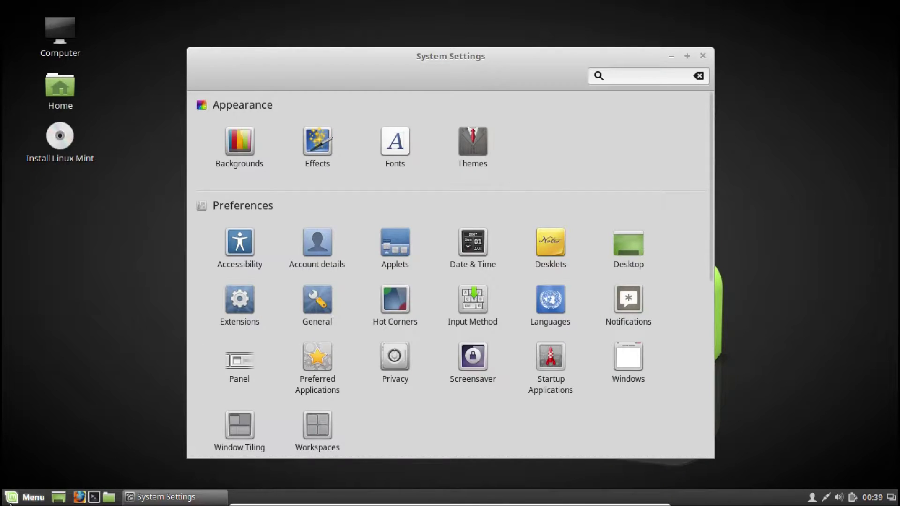
{"action": "left_click", "coordinate": [480, 148]}
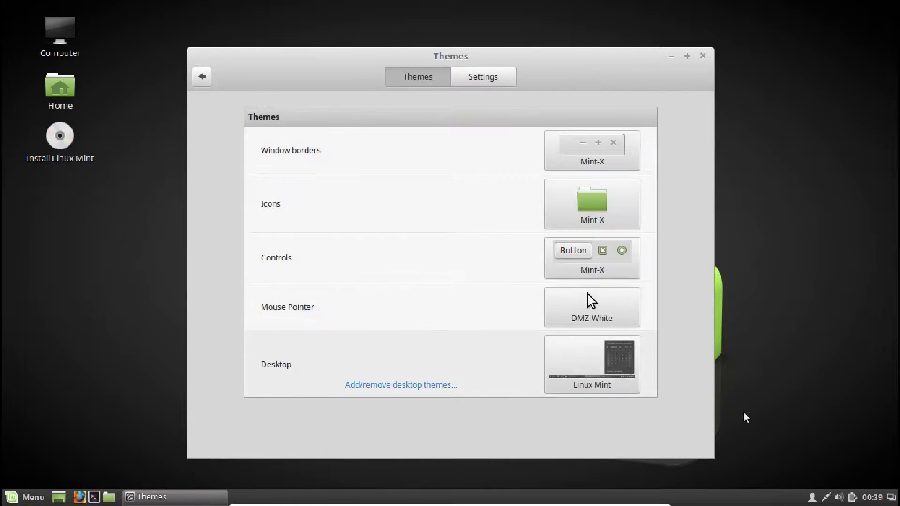
{"action": "left_click", "coordinate": [390, 391]}
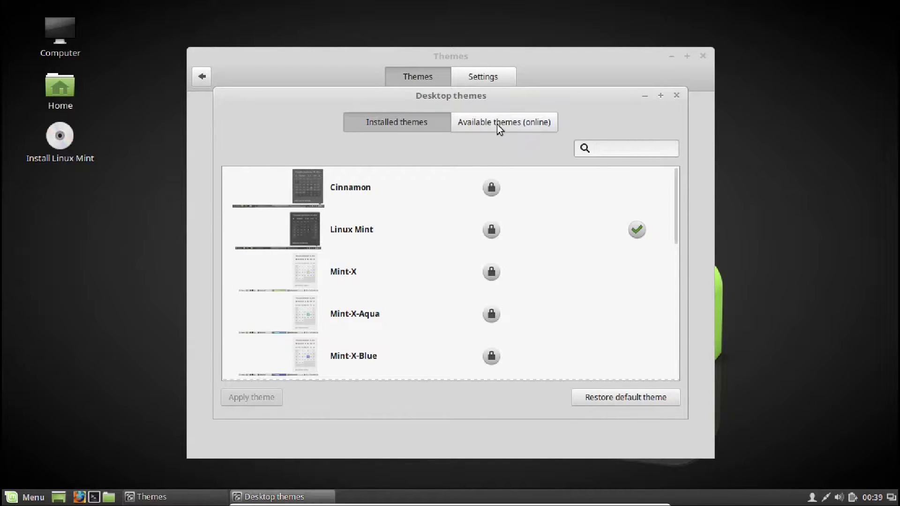
{"action": "left_click", "coordinate": [483, 122]}
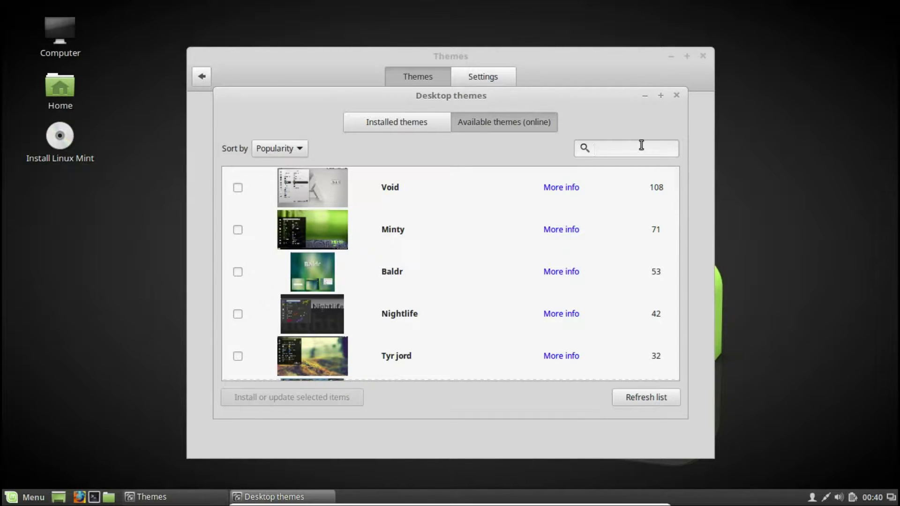
- Search the online themes for "you" and "win", marking YouTube-Blue (cinnamon+GTK) and Windows 10 Light Theme for installation
{"action": "type", "text": "you"}
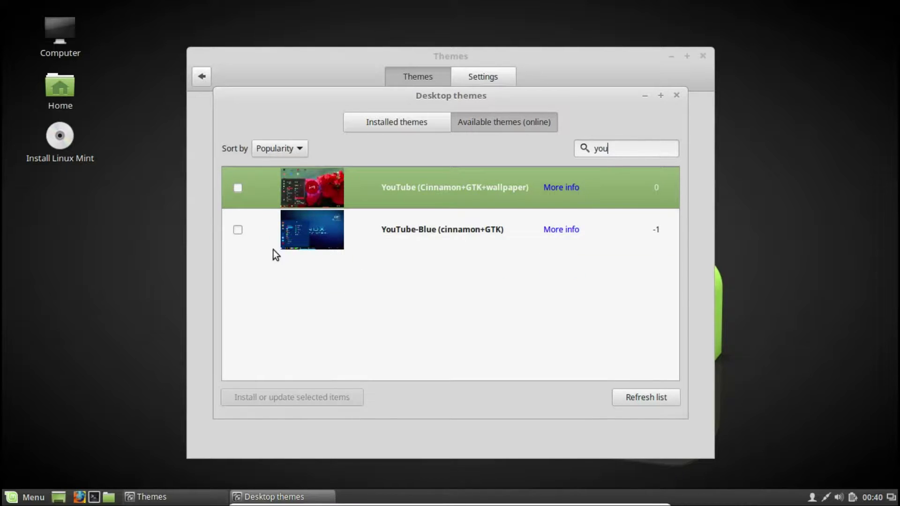
{"action": "left_click", "coordinate": [237, 230]}
{"action": "left_click", "coordinate": [626, 149]}
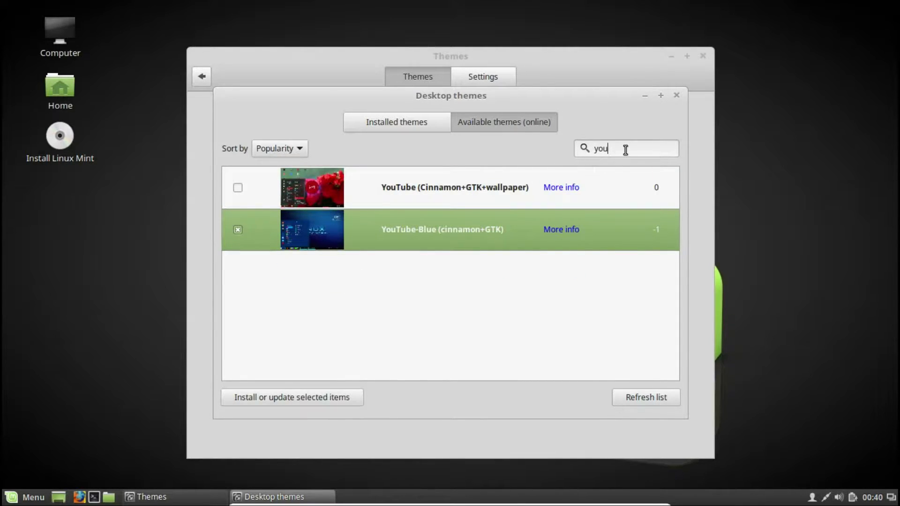
{"action": "key", "text": "BackSpace"}
{"action": "key", "text": "BackSpace"}
{"action": "key", "text": "BackSpace"}
{"action": "type", "text": "w"}
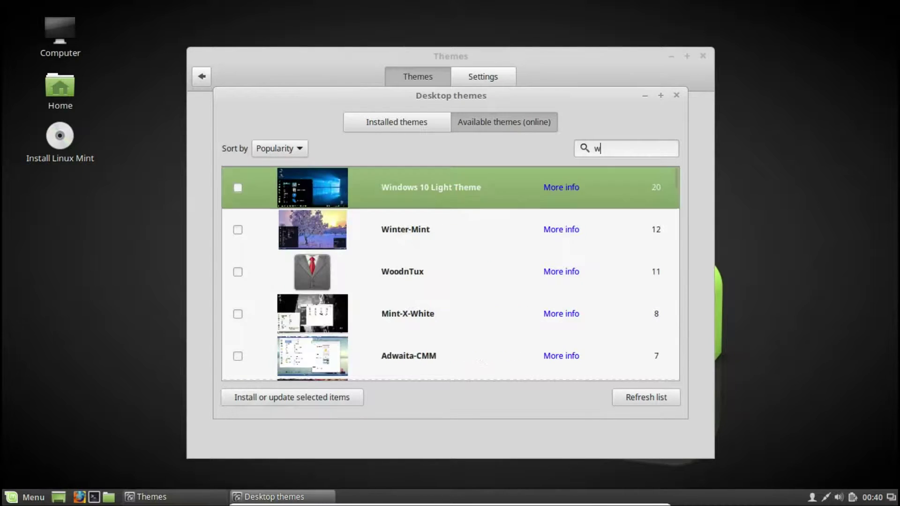
{"action": "type", "text": "in"}
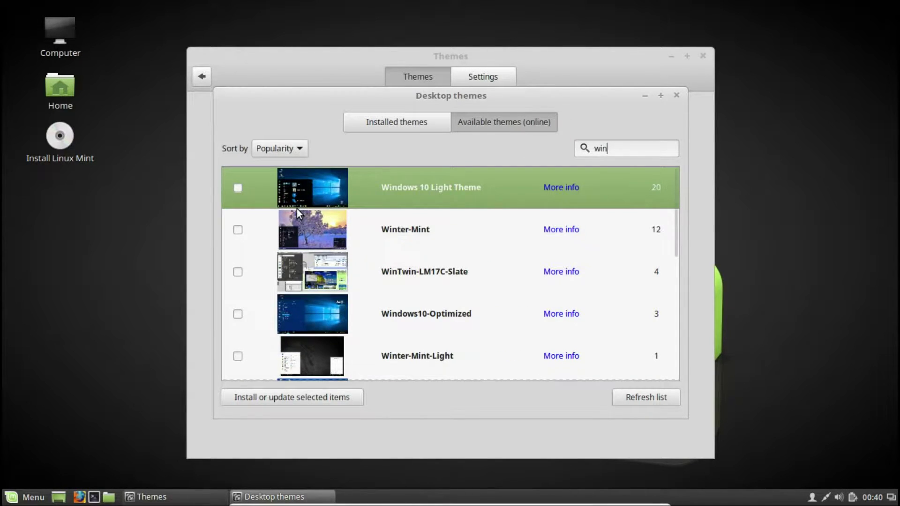
{"action": "left_click", "coordinate": [237, 188]}
- Clear the theme search, install the marked desktop themes and close the Desktop themes window
{"action": "key", "text": "BackSpace"}
{"action": "key", "text": "BackSpace"}
{"action": "key", "text": "BackSpace"}
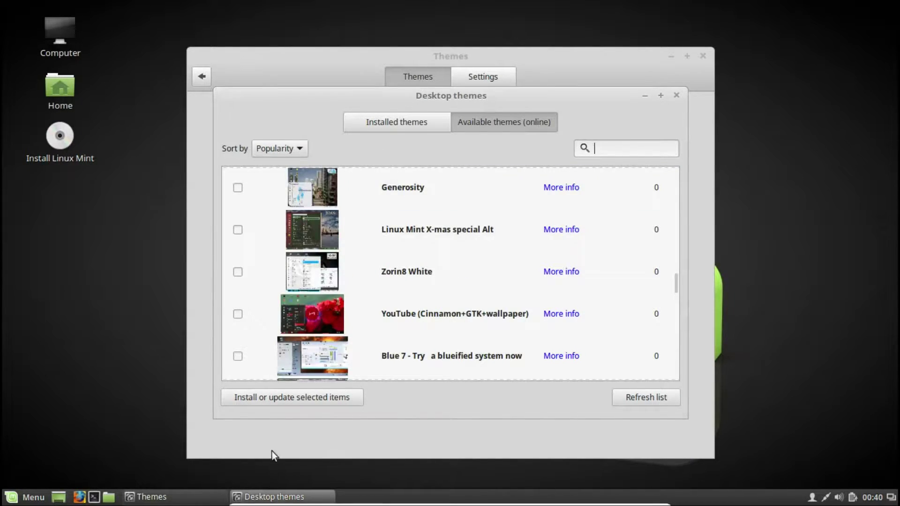
{"action": "left_click", "coordinate": [279, 401]}
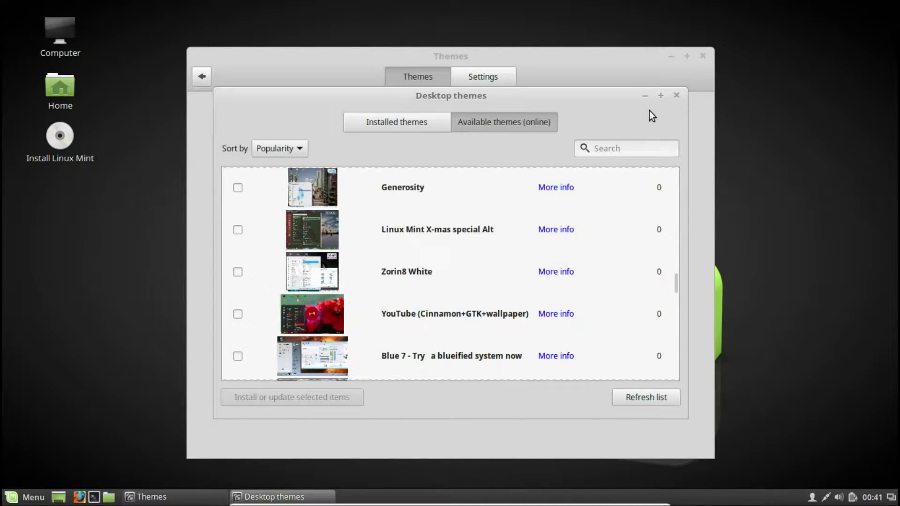
{"action": "left_click", "coordinate": [675, 96]}
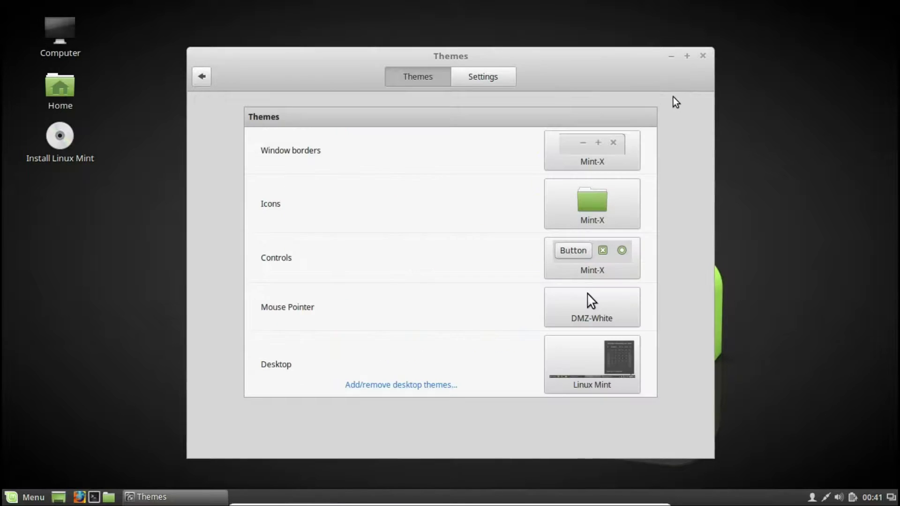
- Try the Windows 10 Light desktop theme, and switch the desktop theme to YouTube-Blue
{"action": "left_click", "coordinate": [606, 375]}
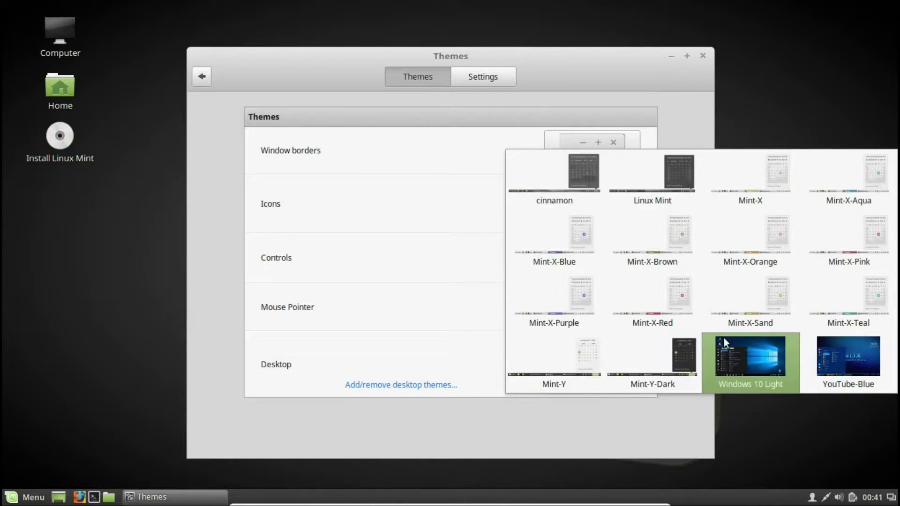
{"action": "left_click", "coordinate": [746, 358]}
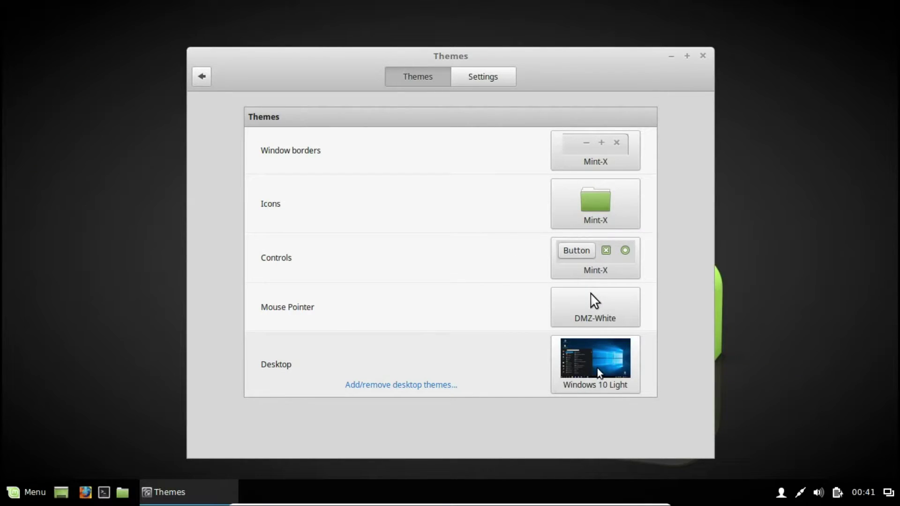
{"action": "left_click", "coordinate": [599, 373]}
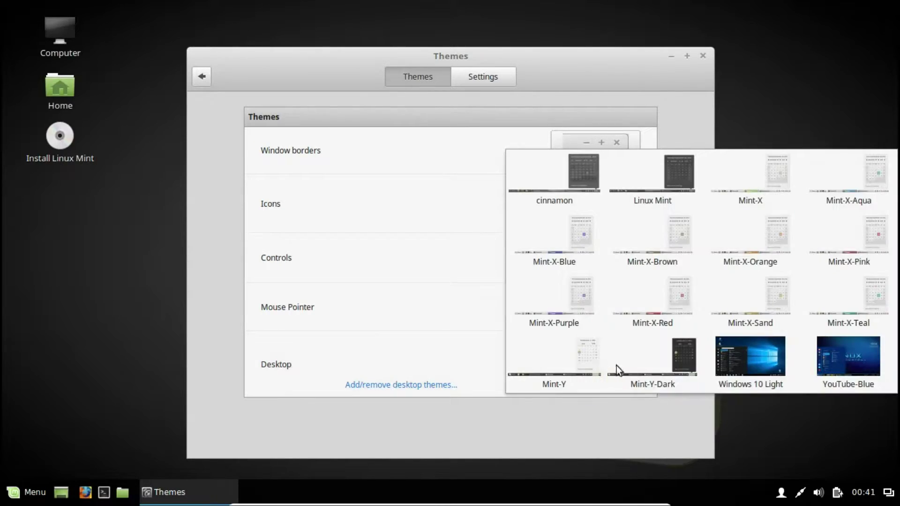
{"action": "left_click", "coordinate": [858, 358]}
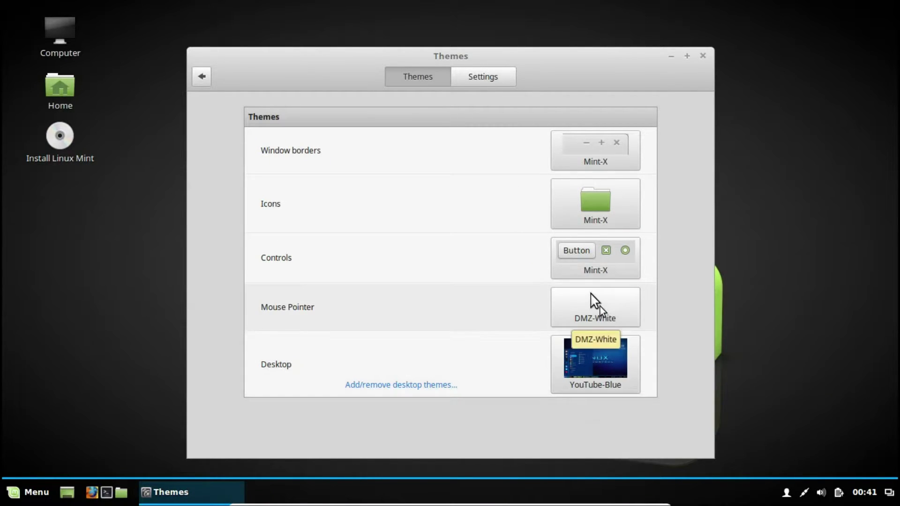
- Set the mouse pointer theme to Adwaita and the controls theme to Windows 10 Light
{"action": "left_click", "coordinate": [595, 304]}
{"action": "left_click", "coordinate": [671, 308]}
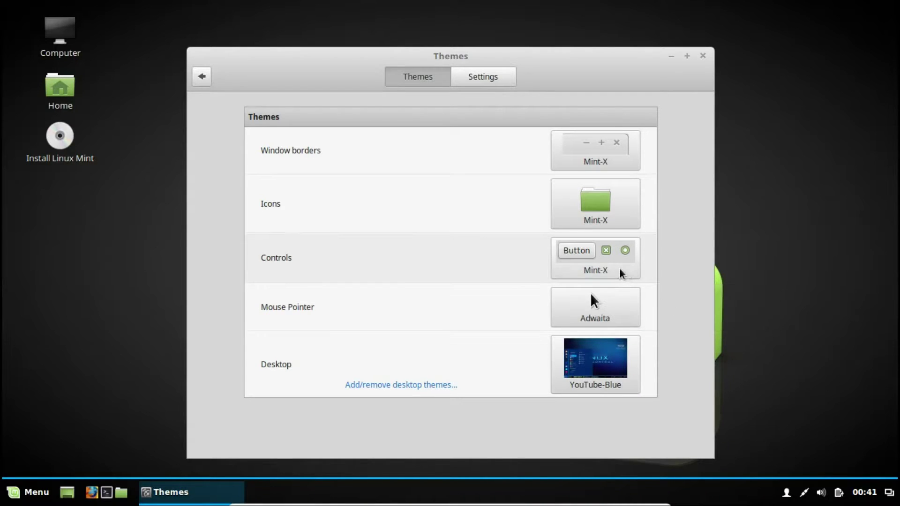
{"action": "left_click", "coordinate": [603, 254]}
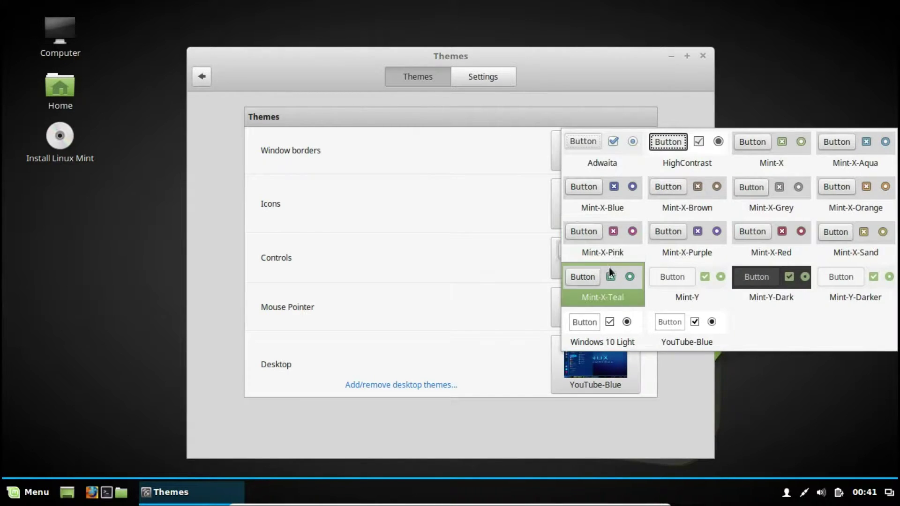
{"action": "left_click", "coordinate": [605, 330]}
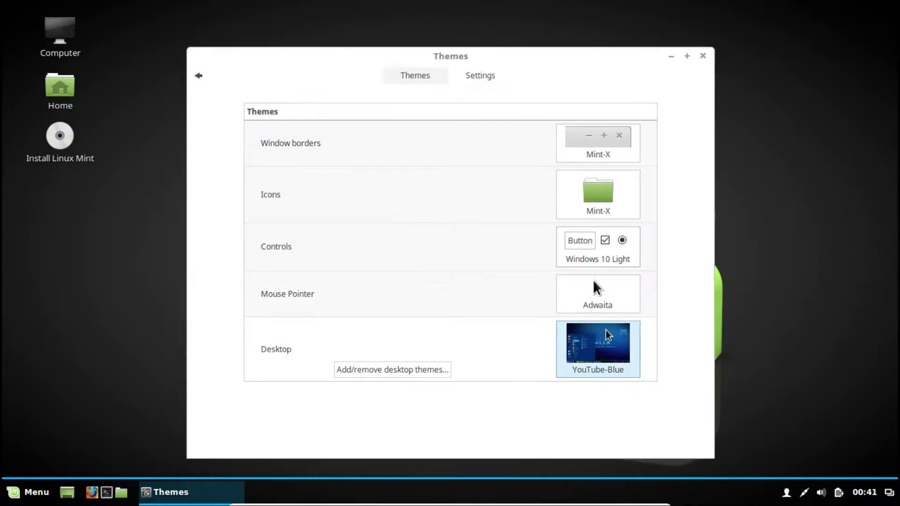
- Change the icon theme to HighContrast
{"action": "left_click", "coordinate": [567, 207]}
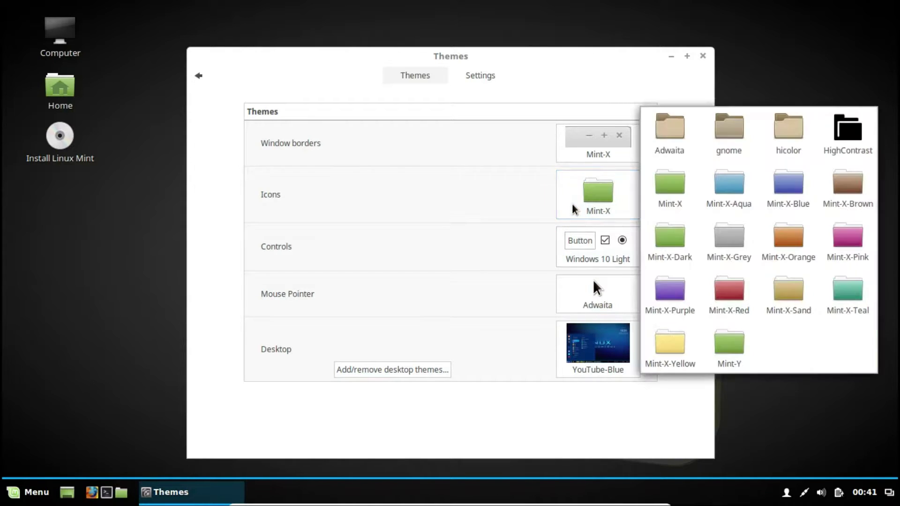
{"action": "left_click", "coordinate": [847, 134]}
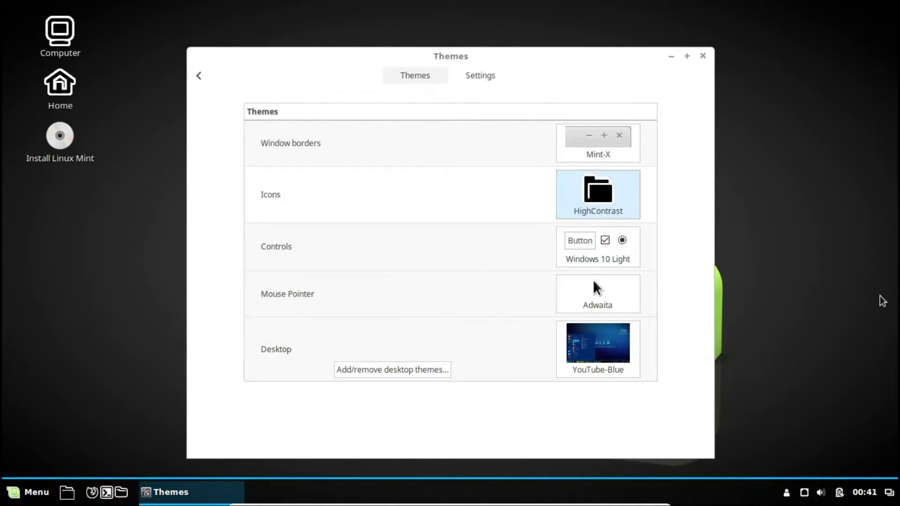
{"action": "left_click", "coordinate": [609, 197]}
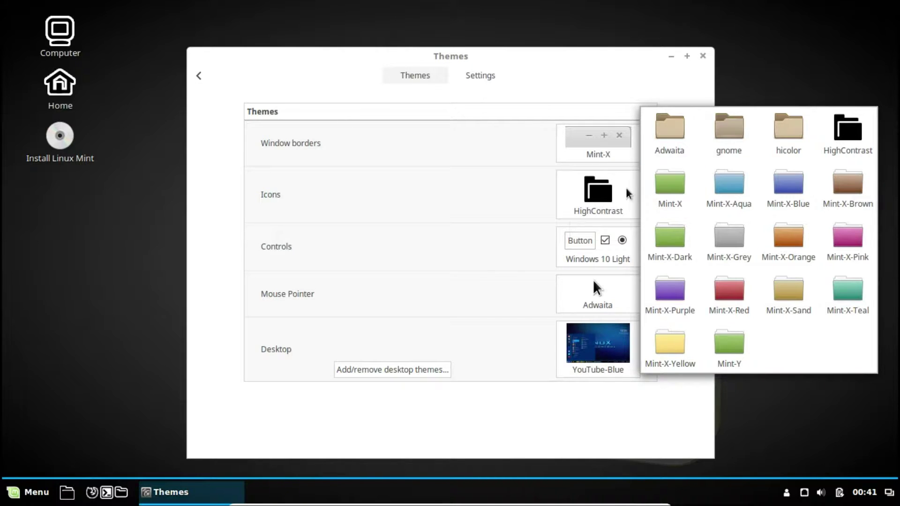
{"action": "left_click", "coordinate": [599, 149]}
- Set the window borders theme to YouTube-Blue and close the Themes window
{"action": "left_click", "coordinate": [598, 150]}
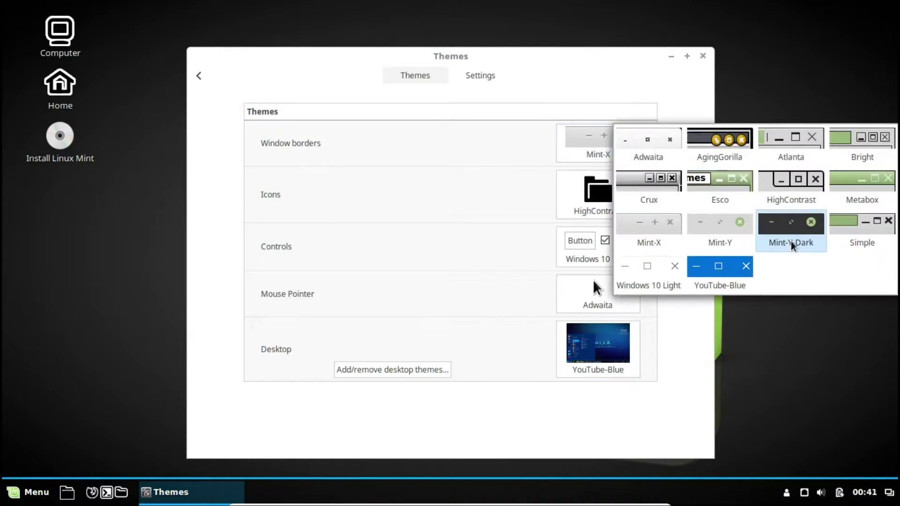
{"action": "left_click", "coordinate": [707, 274]}
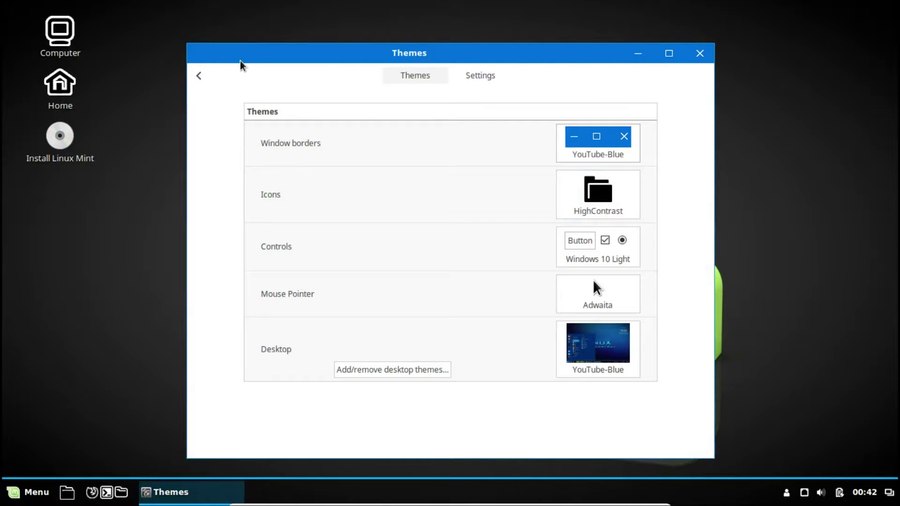
{"action": "left_click", "coordinate": [700, 55]}
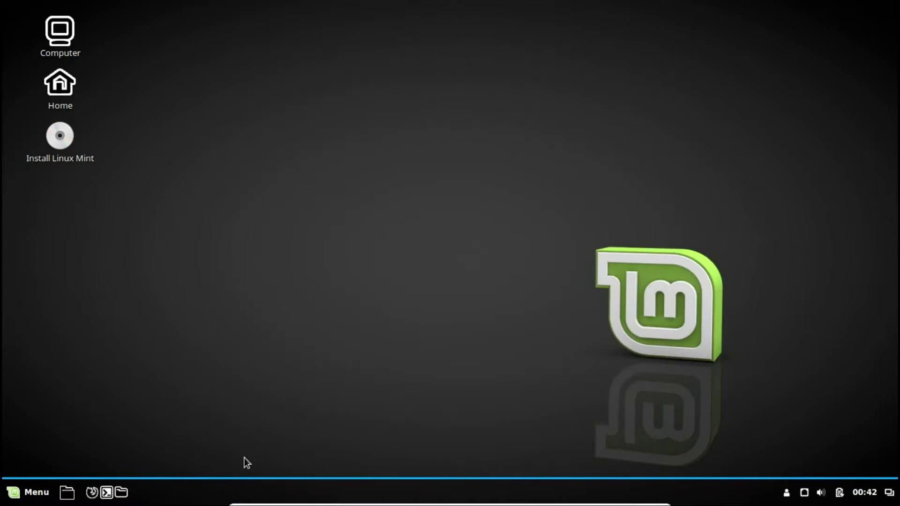
- Configure the Menu applet to use a custom icon and remove its text label
{"action": "right_click", "coordinate": [20, 494]}
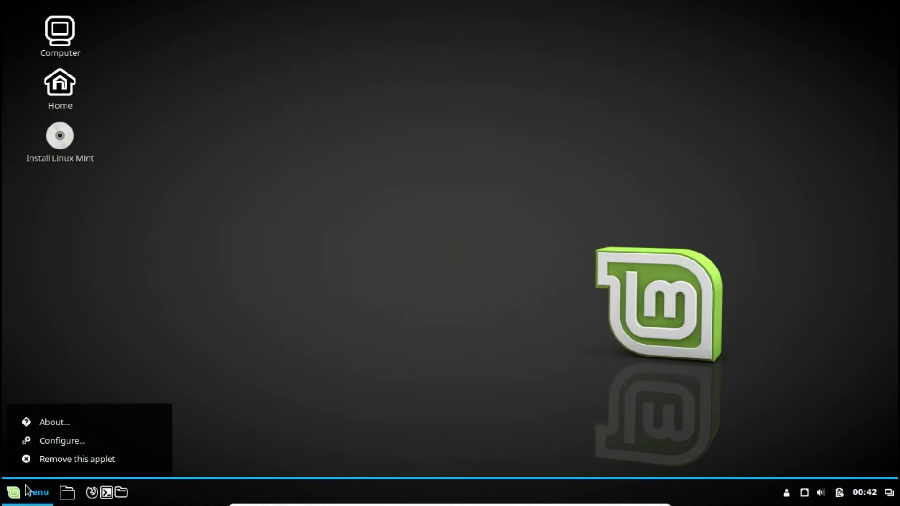
{"action": "left_click", "coordinate": [47, 444]}
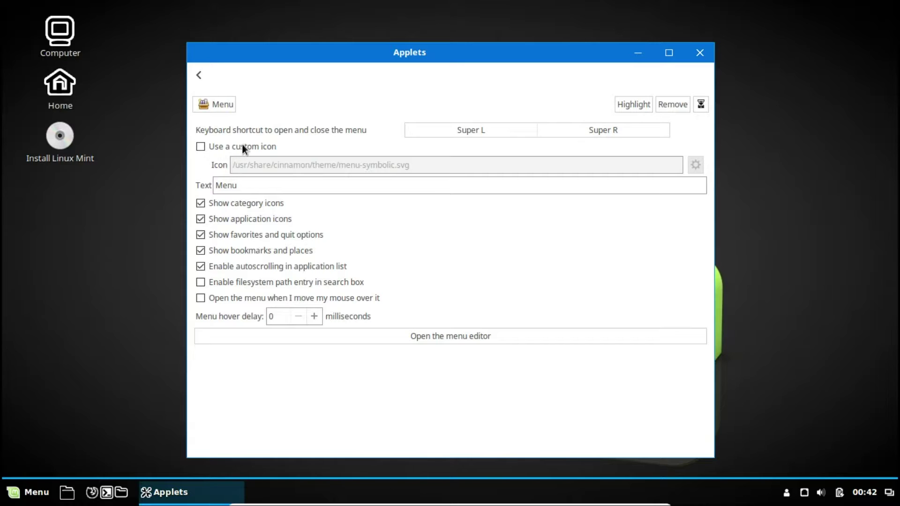
{"action": "left_click", "coordinate": [201, 146]}
{"action": "left_click", "coordinate": [267, 187]}
{"action": "key", "text": "BackSpace"}
{"action": "key", "text": "BackSpace"}
{"action": "key", "text": "BackSpace"}
{"action": "key", "text": "BackSpace"}
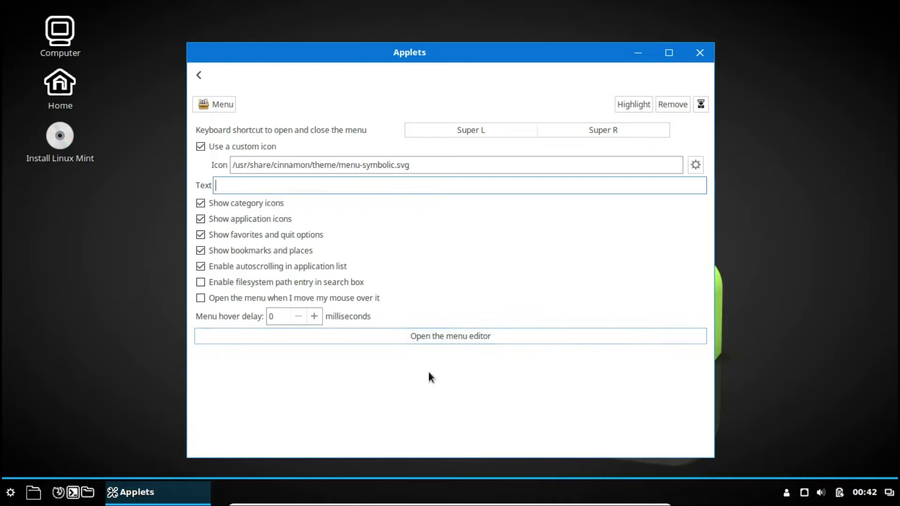
- Switch to Firefox and search the web for "windows 10 svg"
{"action": "left_click", "coordinate": [58, 493]}
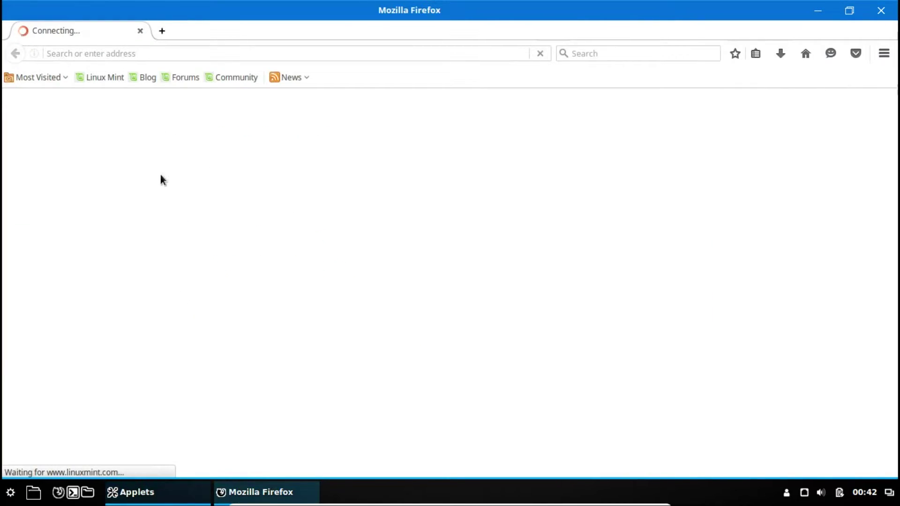
{"action": "left_click", "coordinate": [160, 31]}
{"action": "left_click", "coordinate": [140, 30]}
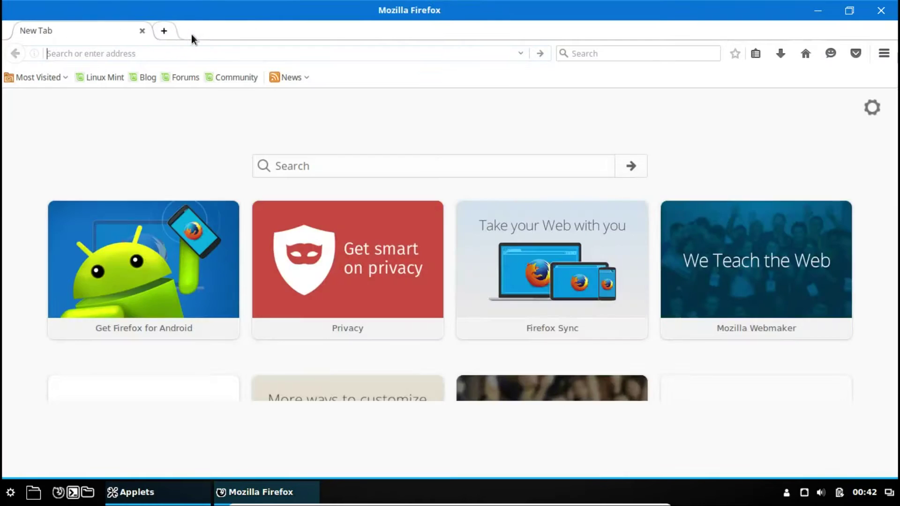
{"action": "left_click", "coordinate": [353, 127]}
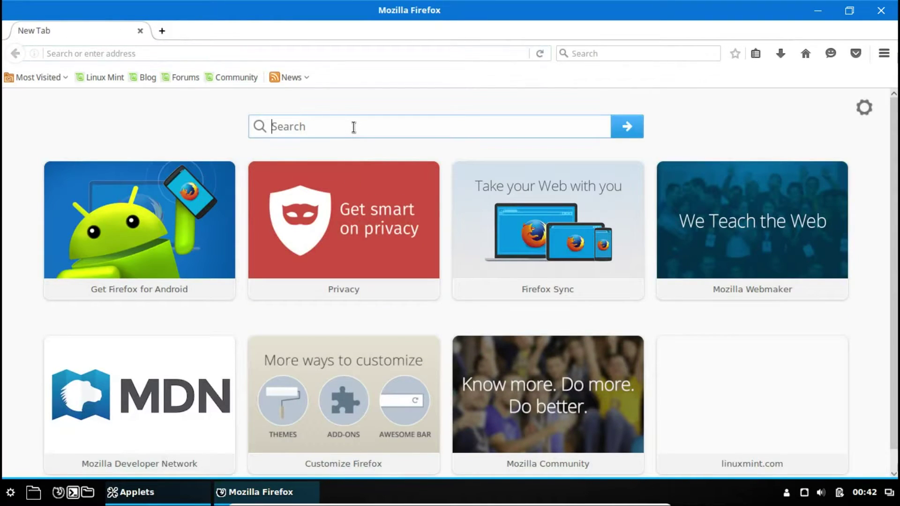
{"action": "type", "text": "win"}
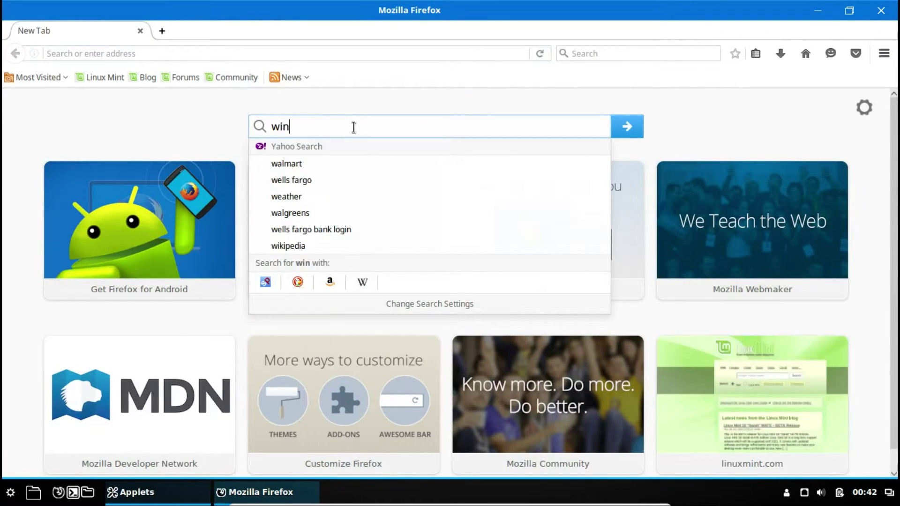
{"action": "type", "text": "dows "}
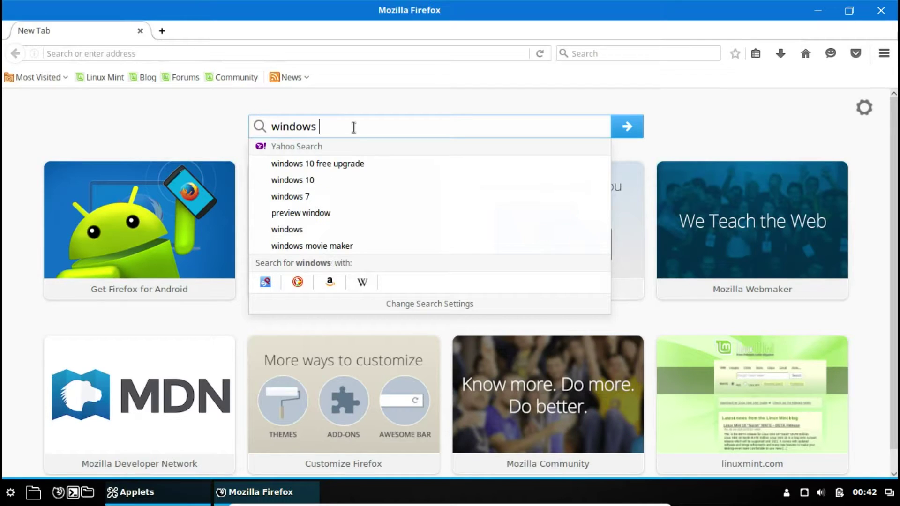
{"action": "type", "text": "10 "}
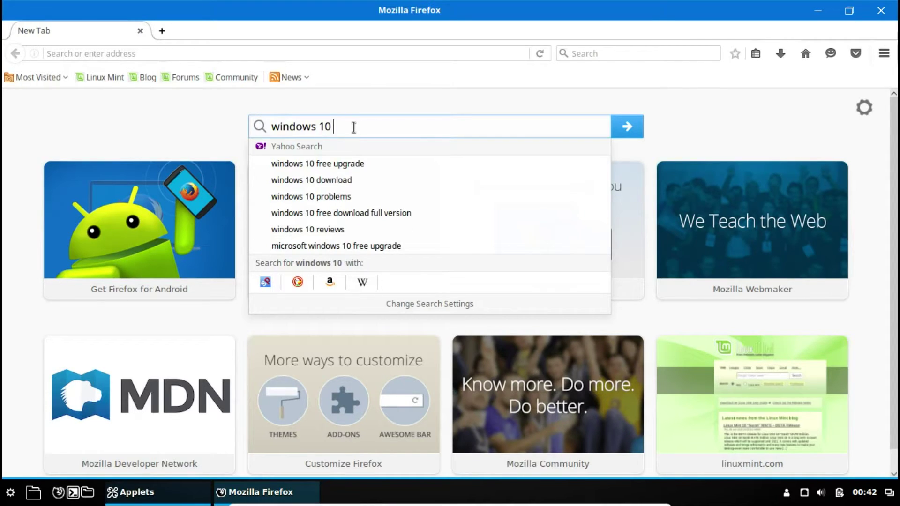
{"action": "type", "text": "svg"}
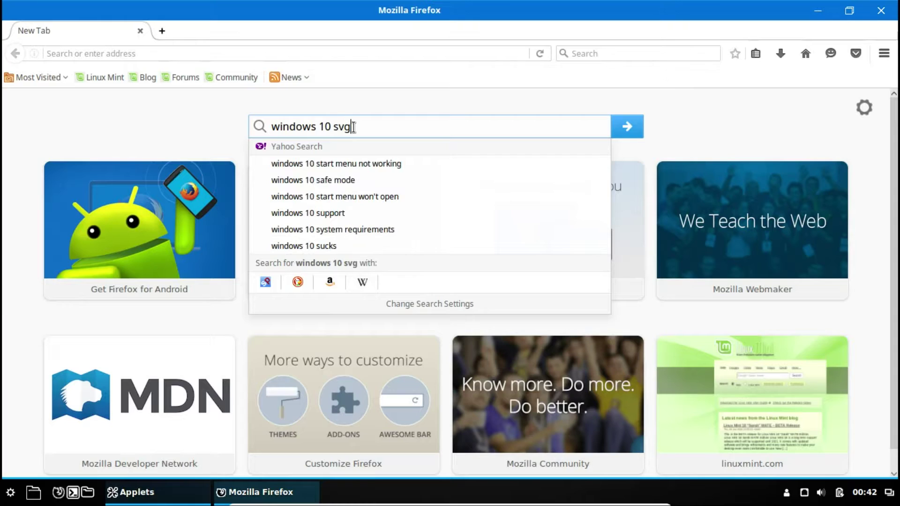
{"action": "key", "text": "Return"}
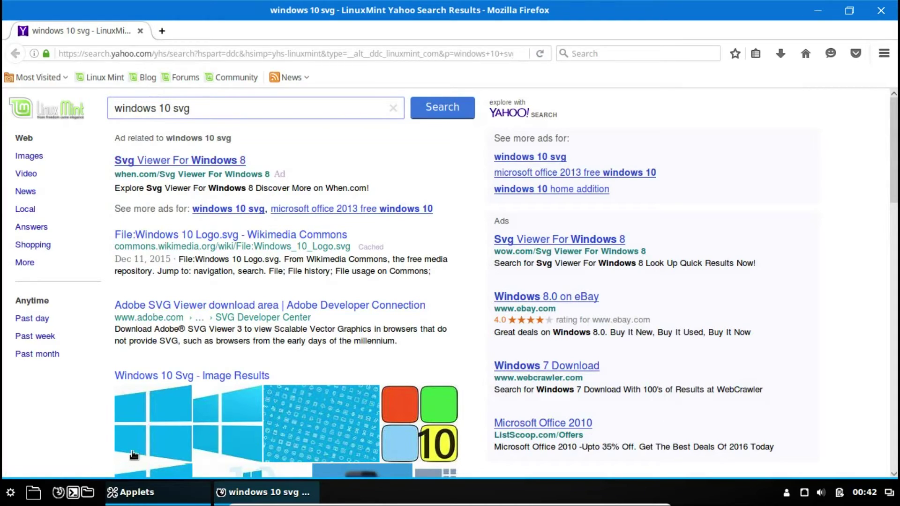
- Open the first blue Windows logo in the image results and save it to Downloads as windows-10.png
{"action": "left_click", "coordinate": [171, 376]}
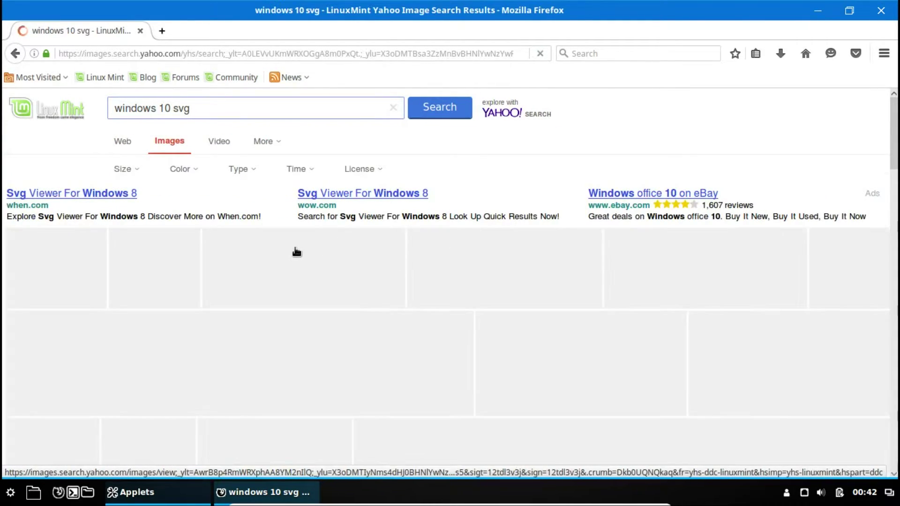
{"action": "left_click", "coordinate": [66, 267]}
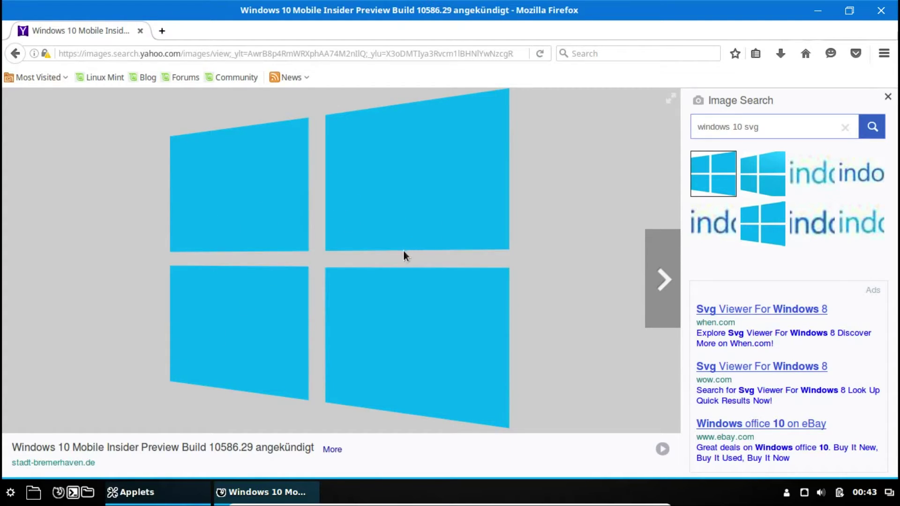
{"action": "right_click", "coordinate": [405, 182]}
{"action": "left_click", "coordinate": [443, 248]}
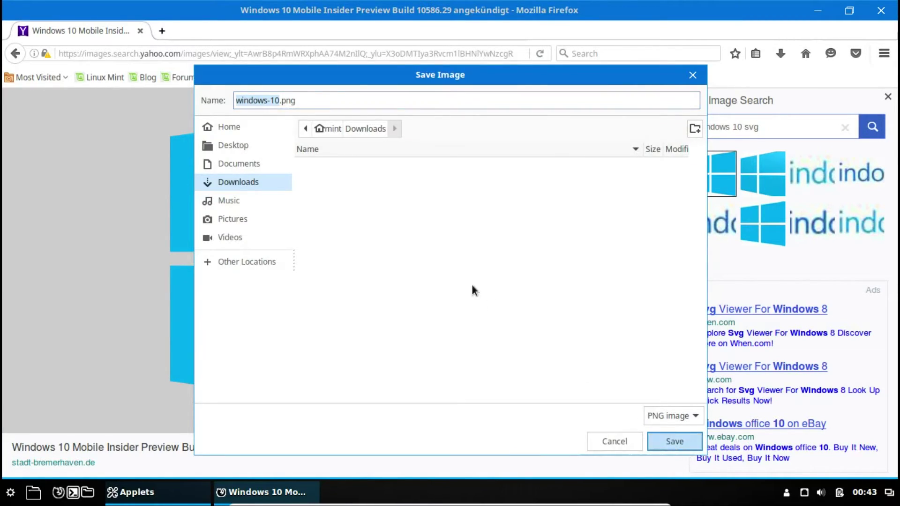
{"action": "key", "text": "Return"}
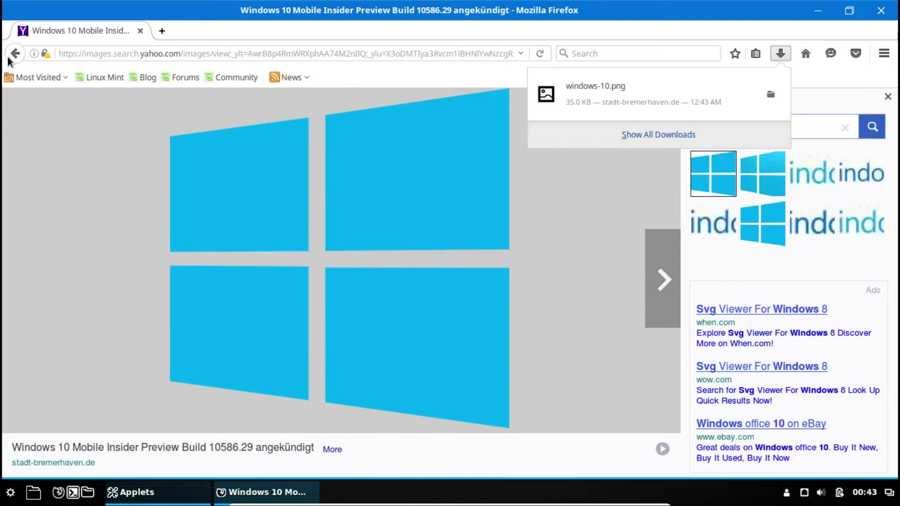
- Return to the image results and search for "windows 10 wallpaper" instead
{"action": "left_click", "coordinate": [14, 54]}
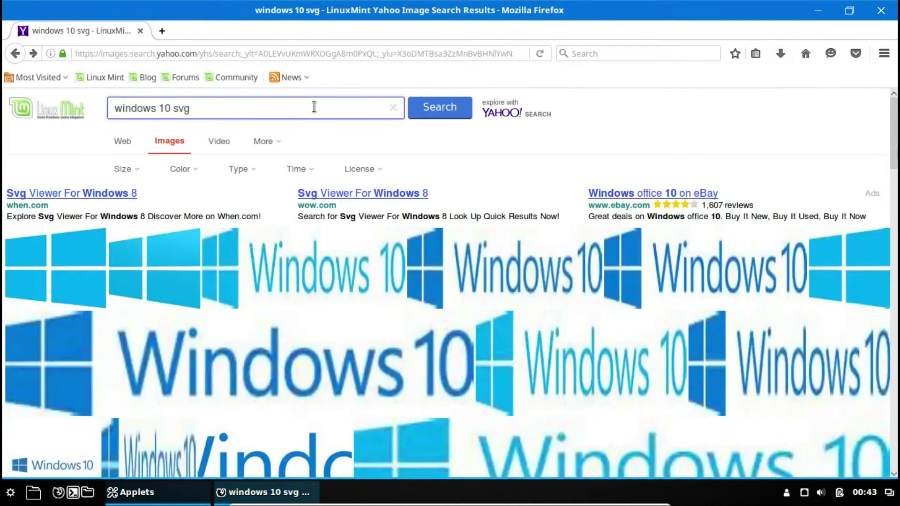
{"action": "key", "text": "BackSpace"}
{"action": "key", "text": "BackSpace"}
{"action": "key", "text": "BackSpace"}
{"action": "type", "text": "w"}
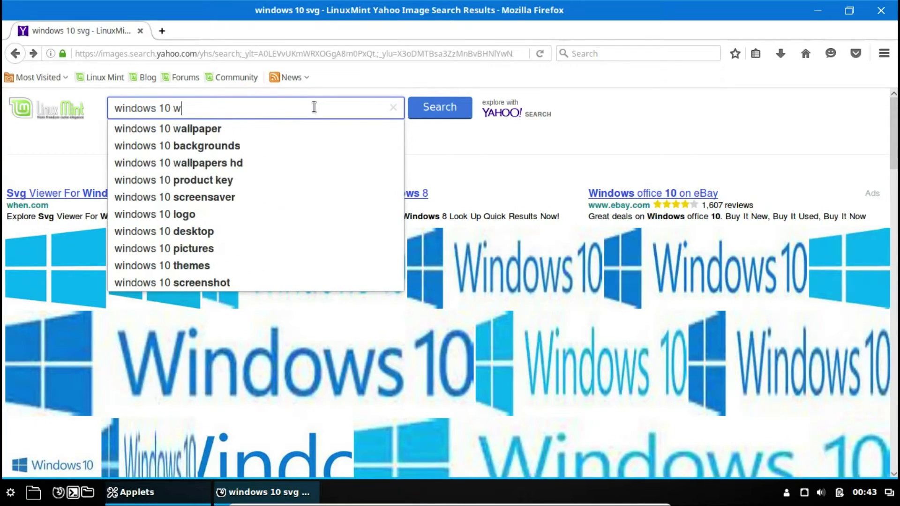
{"action": "type", "text": "all"}
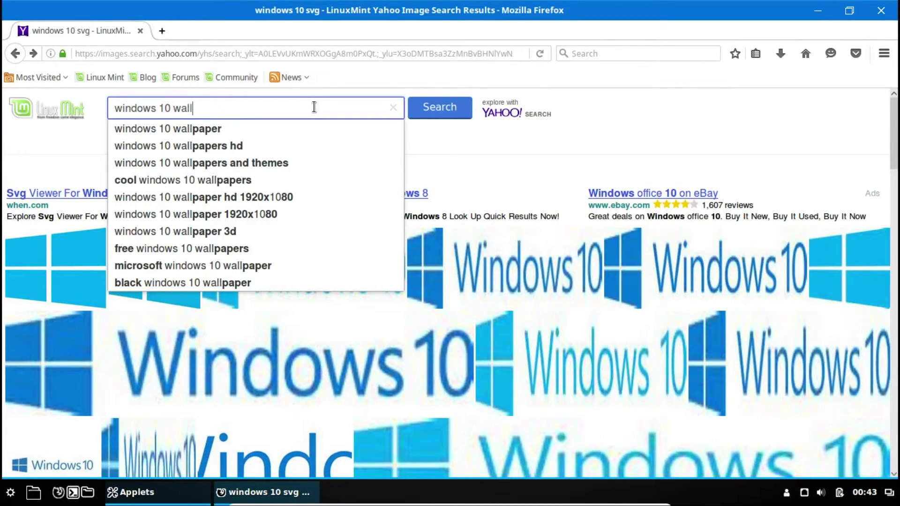
{"action": "left_click", "coordinate": [259, 133]}
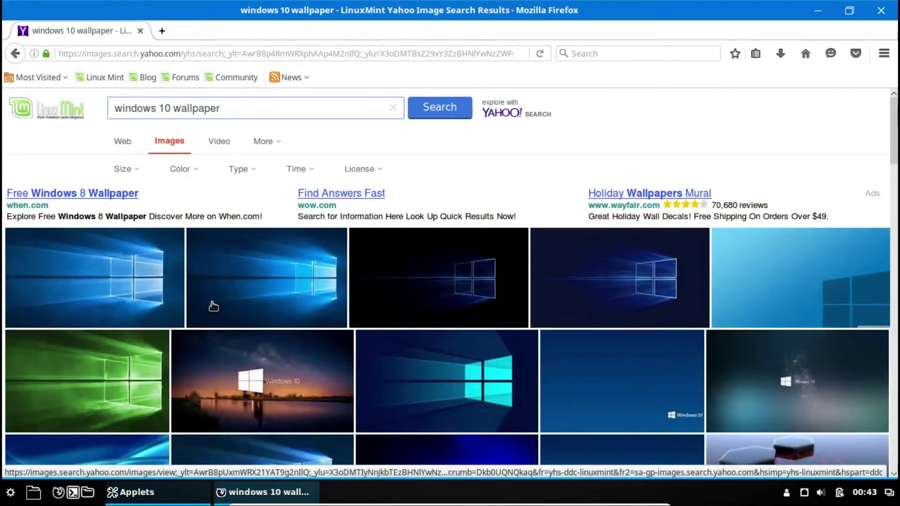
- Save the second blue Windows wallpaper result to Downloads as windows_10-wide.jpg and close Firefox
{"action": "left_click", "coordinate": [301, 296]}
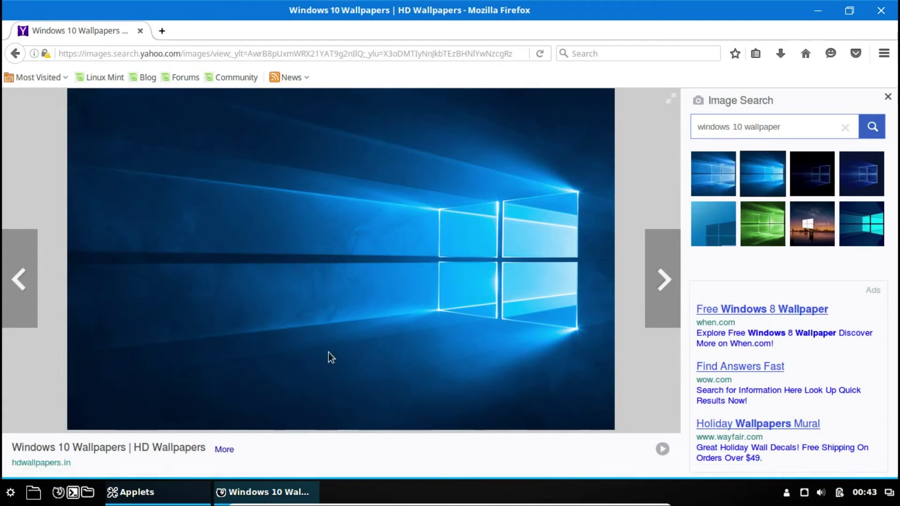
{"action": "right_click", "coordinate": [338, 276]}
{"action": "left_click", "coordinate": [374, 342]}
{"action": "left_click", "coordinate": [682, 441]}
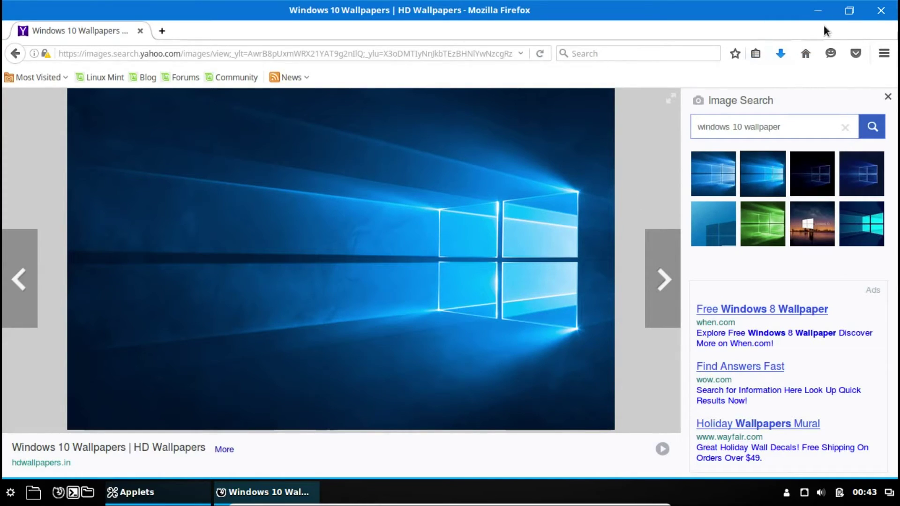
{"action": "left_click", "coordinate": [881, 11]}
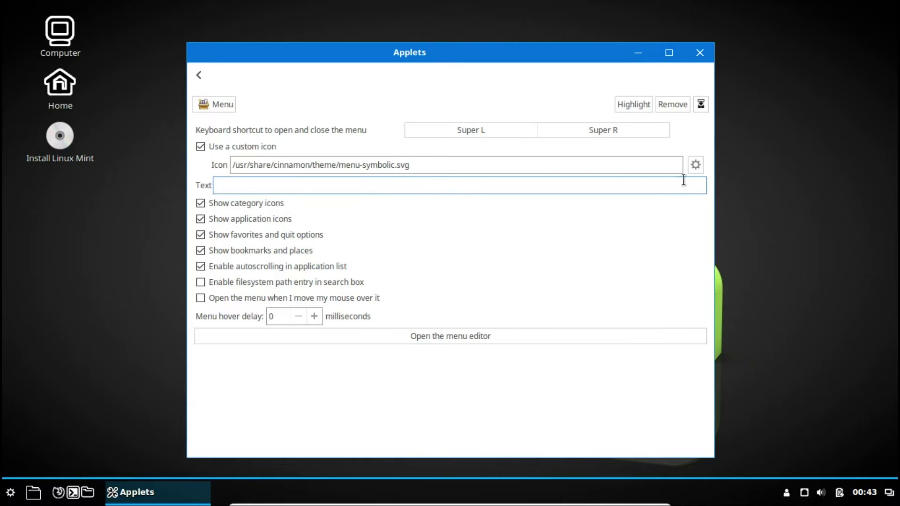
- Set the Menu applet's custom icon to windows-10.png from Downloads and close the Applets window
{"action": "left_click", "coordinate": [695, 165]}
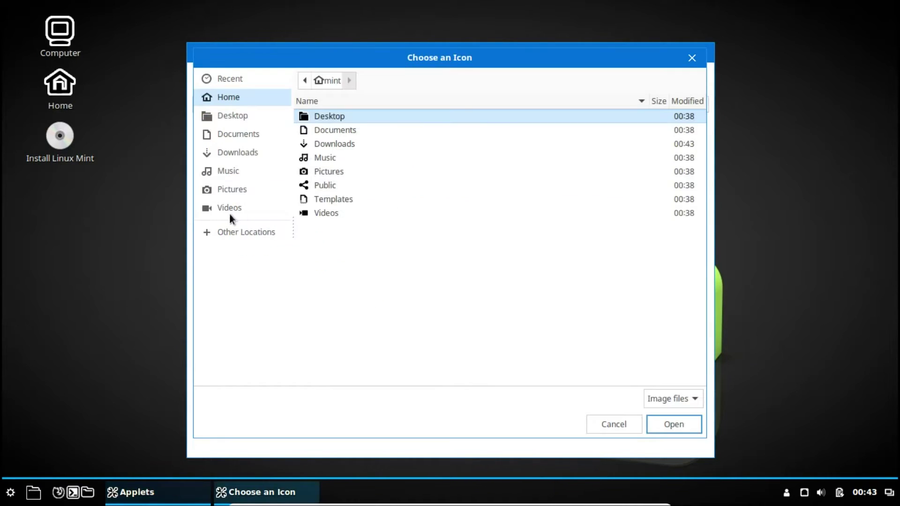
{"action": "double_click", "coordinate": [337, 145]}
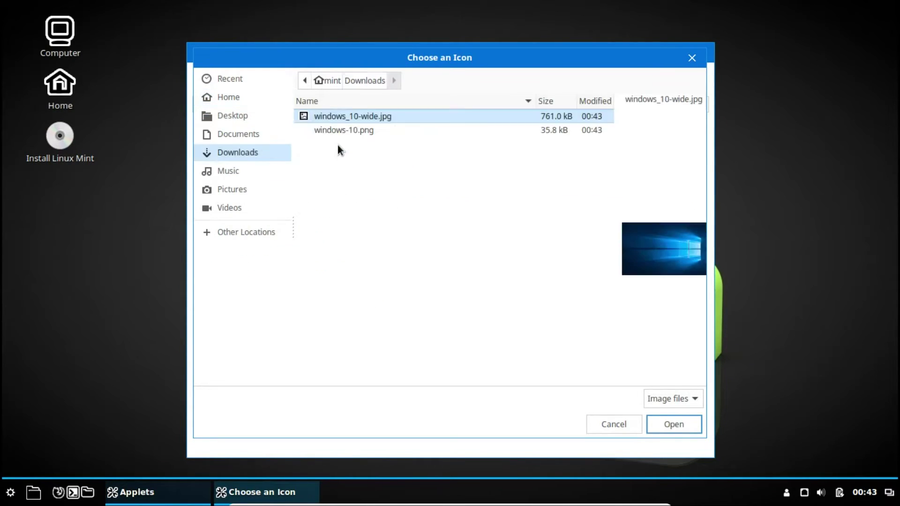
{"action": "left_click", "coordinate": [354, 129]}
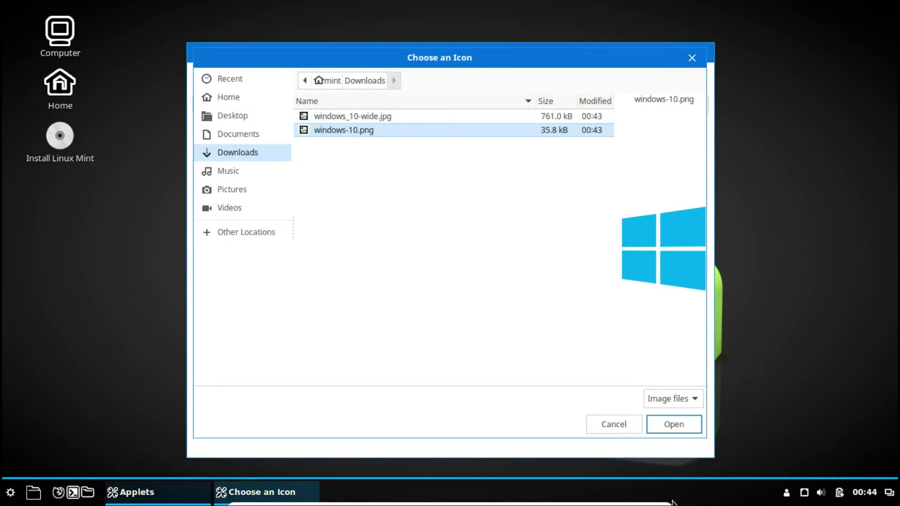
{"action": "left_click", "coordinate": [666, 423]}
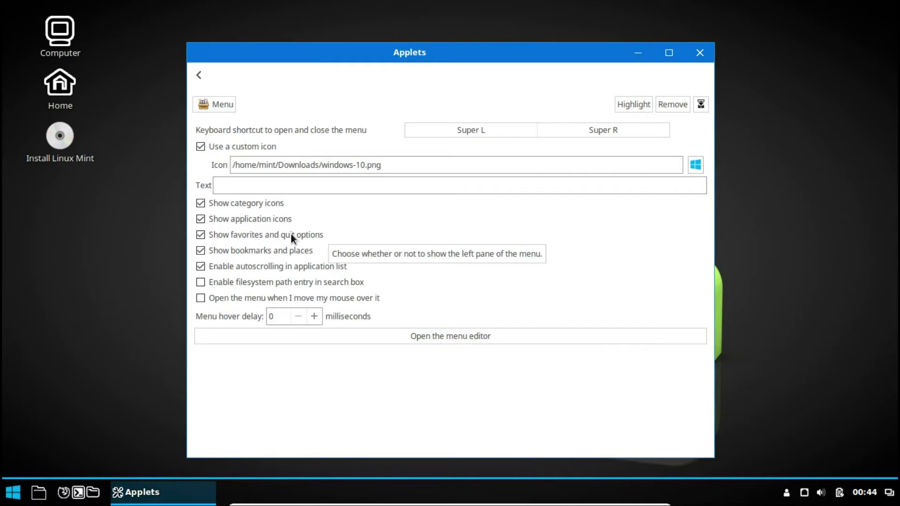
{"action": "left_click", "coordinate": [699, 53]}
- Open the desktop background settings and add the Downloads folder as an image source
{"action": "right_click", "coordinate": [420, 210]}
{"action": "mouse_move", "coordinate": [426, 230]}
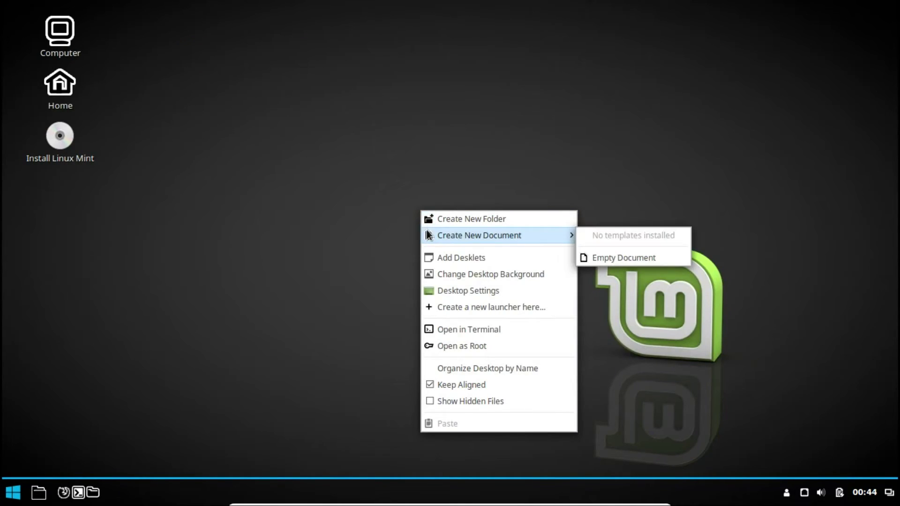
{"action": "left_click", "coordinate": [445, 277]}
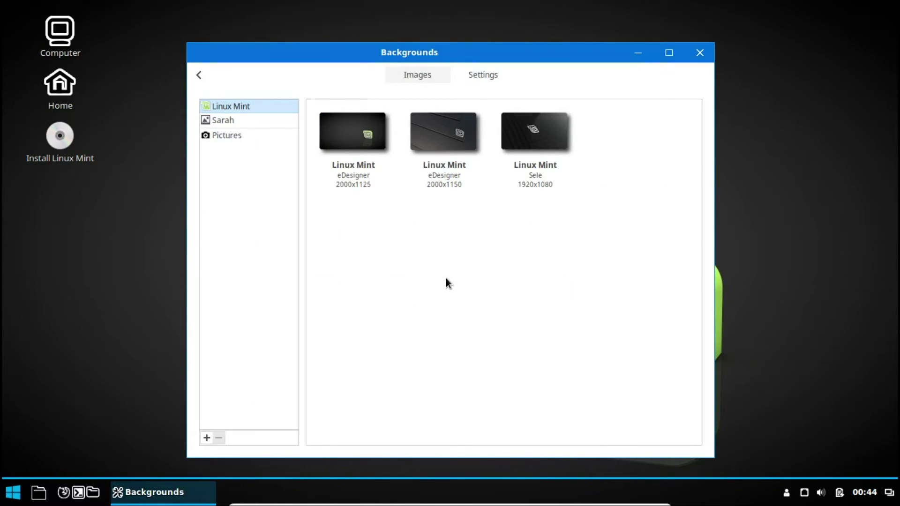
{"action": "left_click", "coordinate": [206, 440]}
{"action": "double_click", "coordinate": [322, 141]}
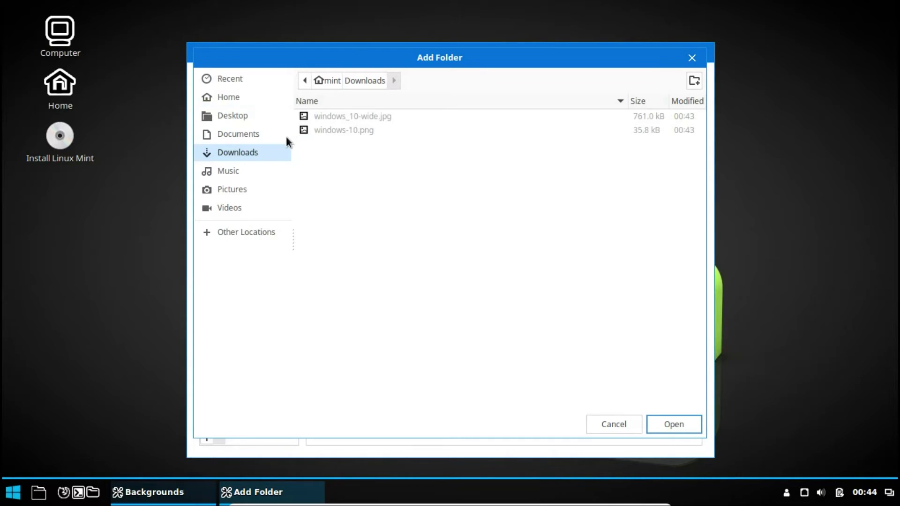
{"action": "left_click", "coordinate": [670, 424]}
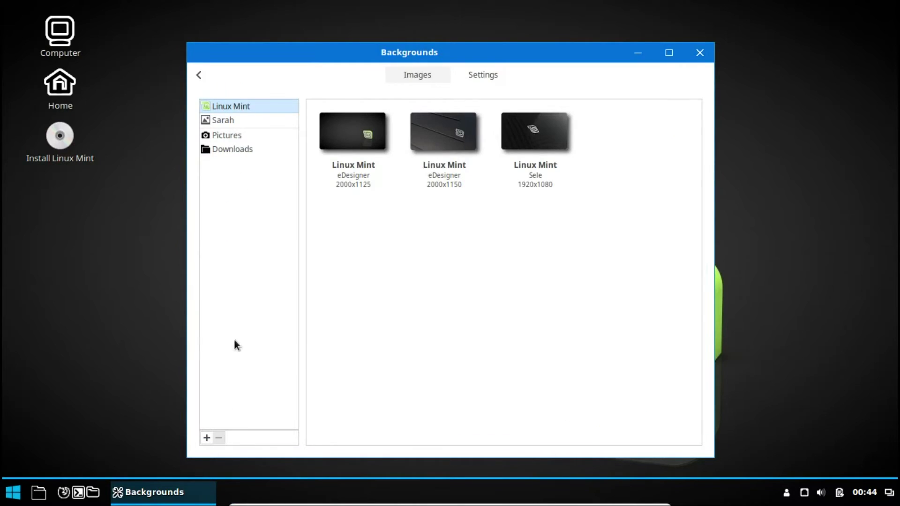
- Set windows_10-wide.jpg from the Downloads folder as the desktop background and close the Backgrounds window
{"action": "left_click", "coordinate": [237, 148]}
{"action": "left_click", "coordinate": [444, 169]}
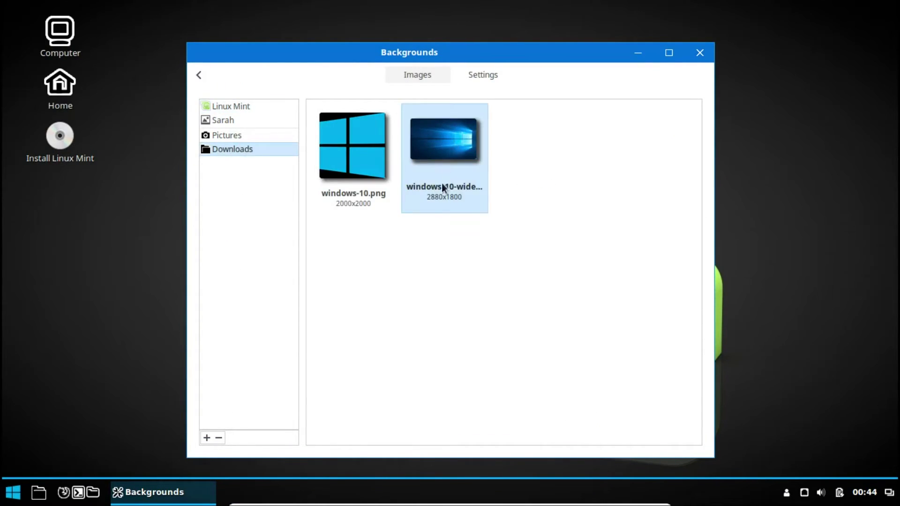
{"action": "left_click", "coordinate": [701, 53]}
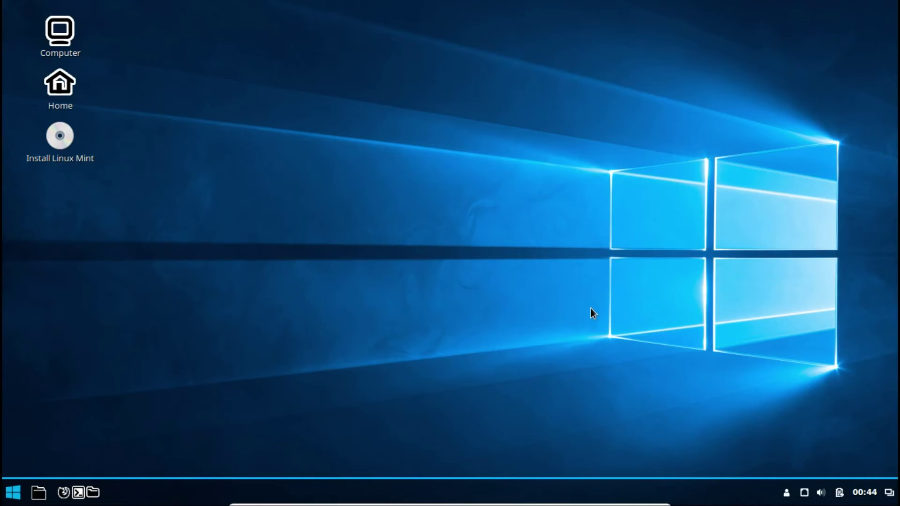
{"action": "right_click", "coordinate": [404, 296]}
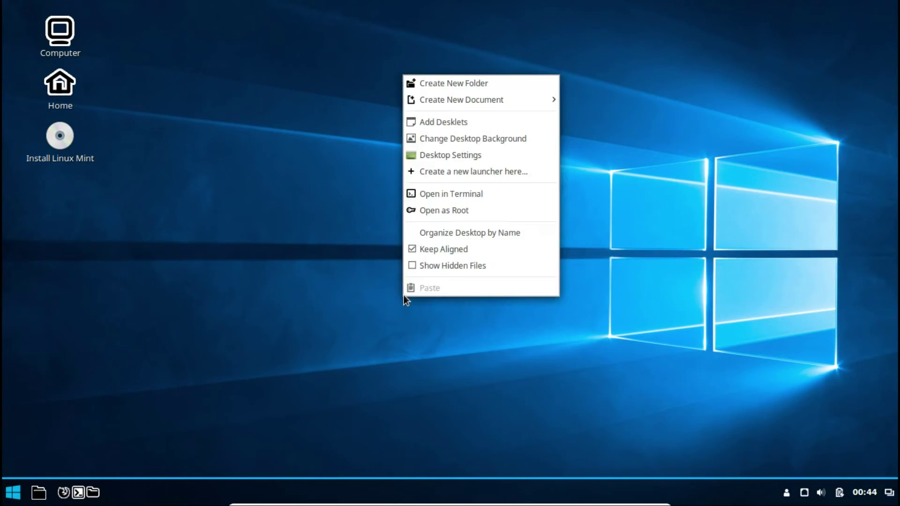
{"action": "left_click", "coordinate": [445, 135]}
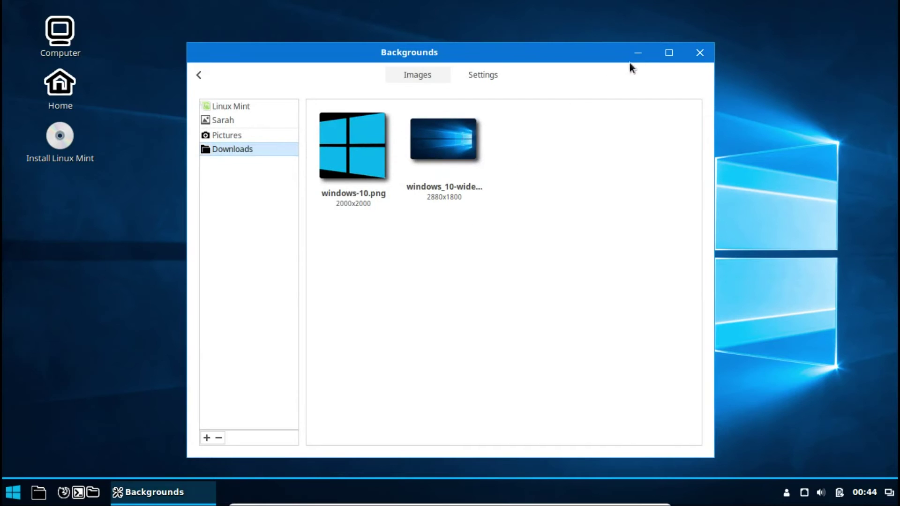
{"action": "left_click", "coordinate": [700, 52]}
- Open the Backgrounds settings from System Settings, select windows_10-wide.jpg from Downloads and show the background display options
{"action": "left_click", "coordinate": [13, 492]}
{"action": "left_click", "coordinate": [33, 229]}
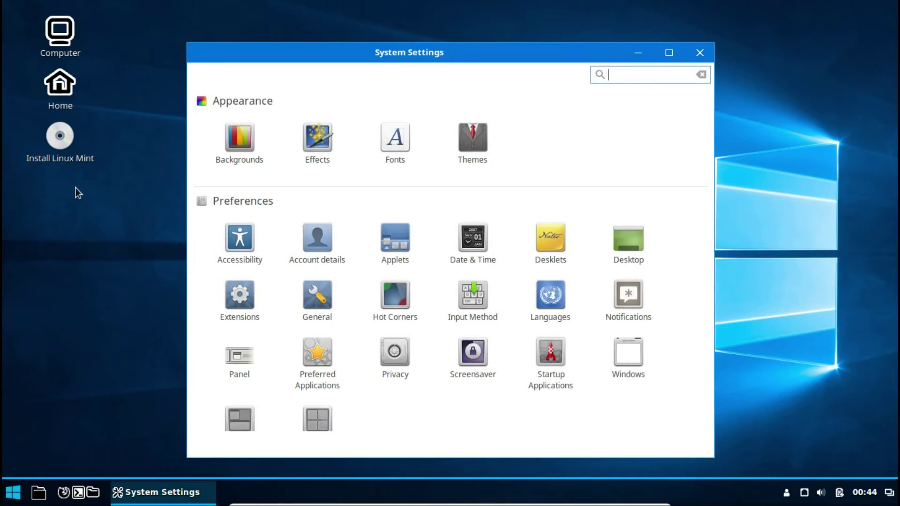
{"action": "left_click", "coordinate": [245, 148]}
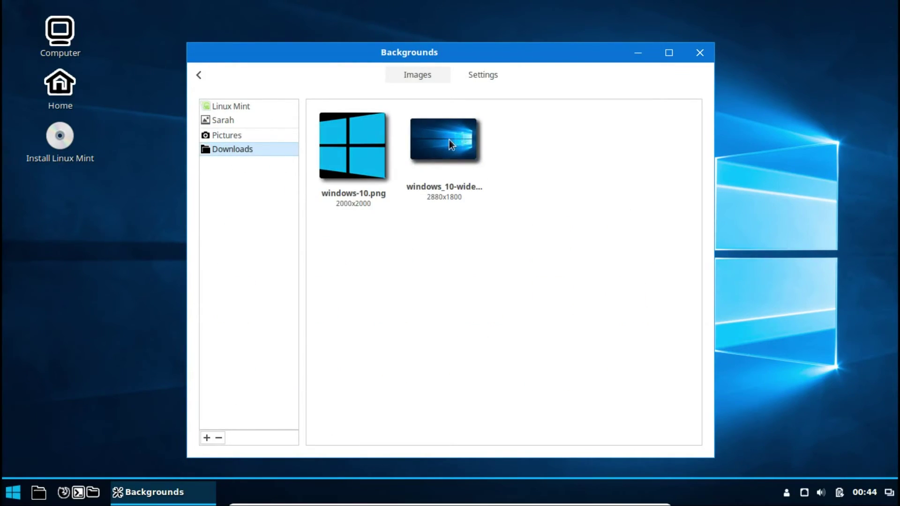
{"action": "left_click", "coordinate": [452, 138]}
{"action": "left_click", "coordinate": [490, 75]}
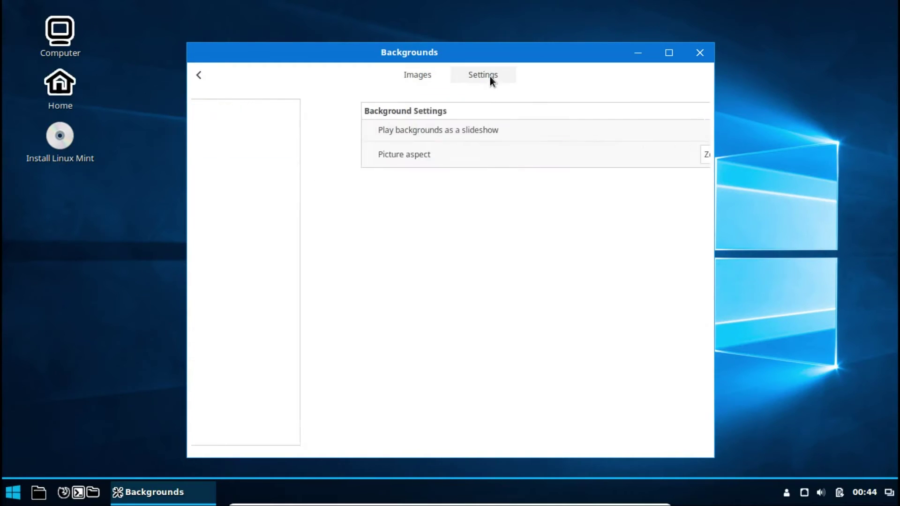
- Try the Centered, Mosaic, Stretched and Spanned picture aspects on the Windows 10 wallpaper
{"action": "left_click", "coordinate": [629, 151]}
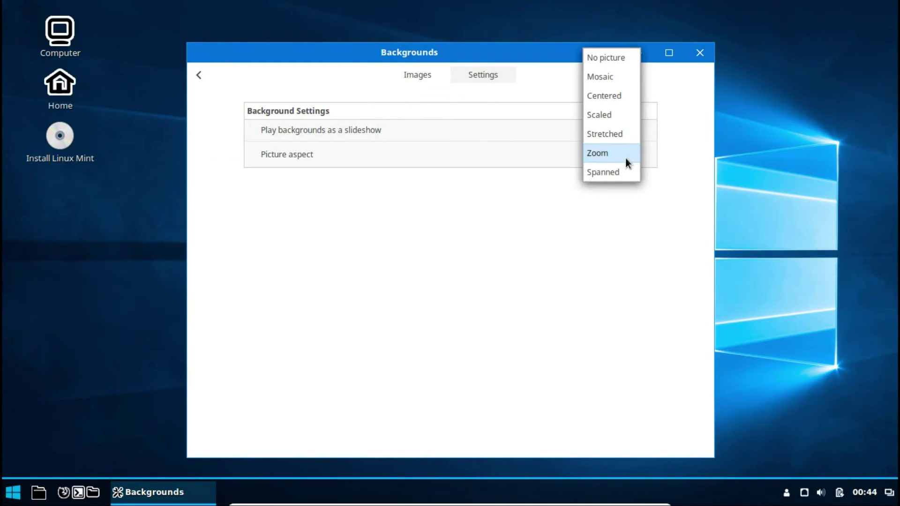
{"action": "left_click", "coordinate": [612, 94]}
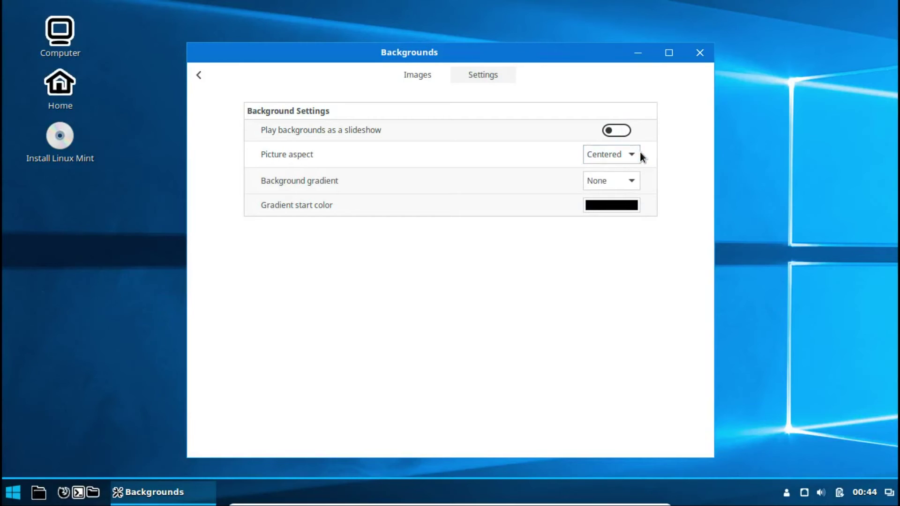
{"action": "left_click", "coordinate": [632, 154]}
{"action": "left_click", "coordinate": [616, 133]}
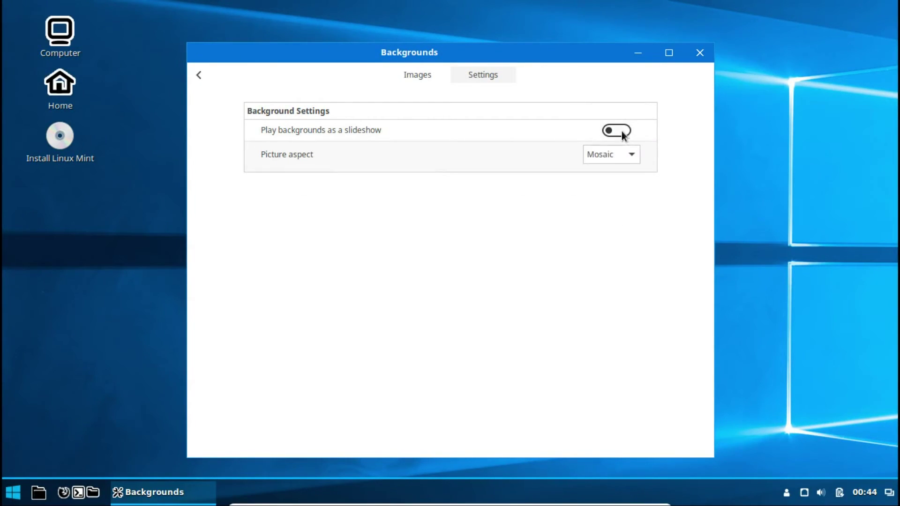
{"action": "left_click", "coordinate": [633, 154]}
{"action": "left_click", "coordinate": [612, 184]}
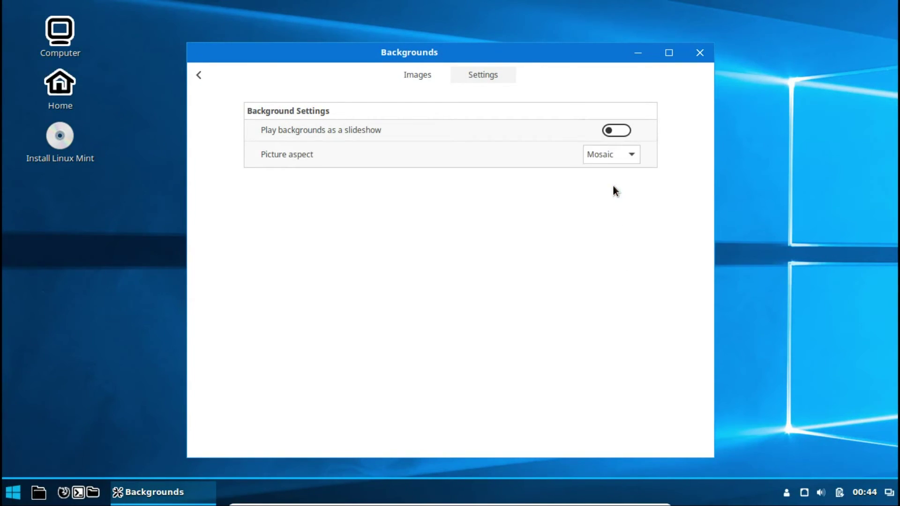
{"action": "left_click", "coordinate": [632, 155]}
{"action": "left_click", "coordinate": [620, 172]}
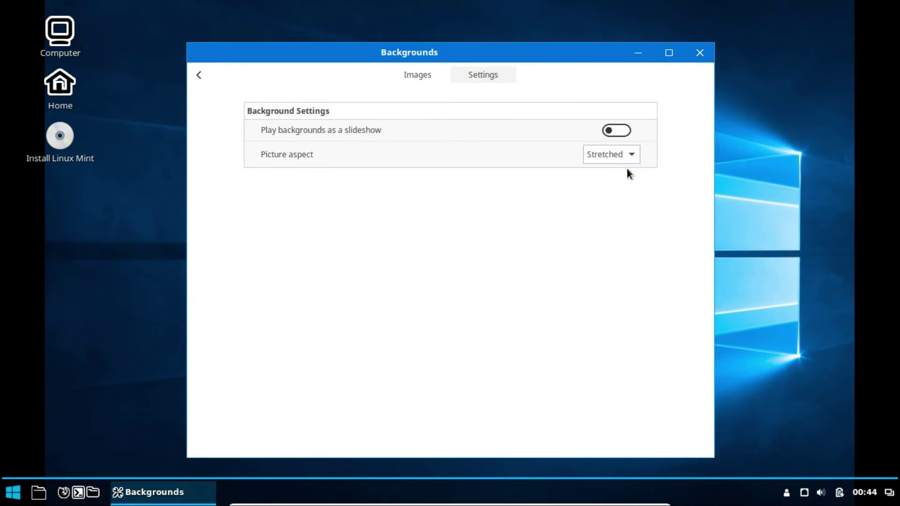
{"action": "left_click", "coordinate": [635, 157]}
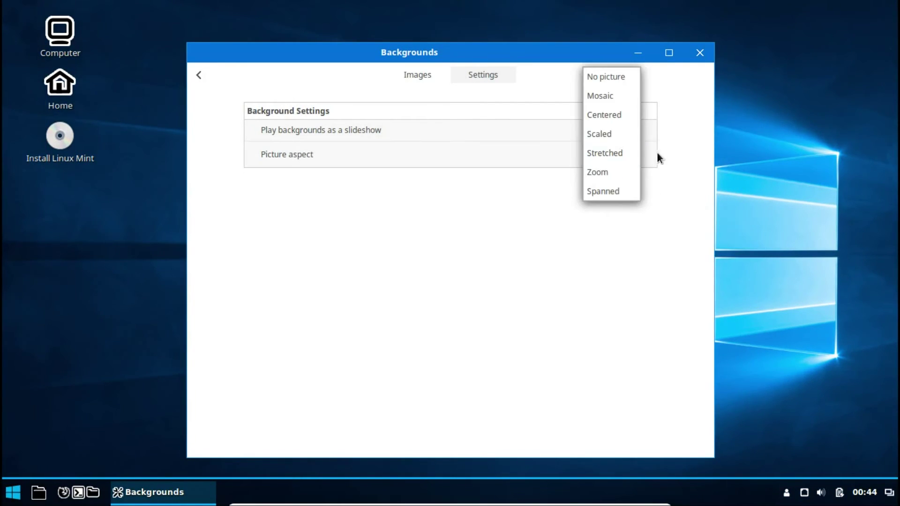
{"action": "left_click", "coordinate": [617, 198]}
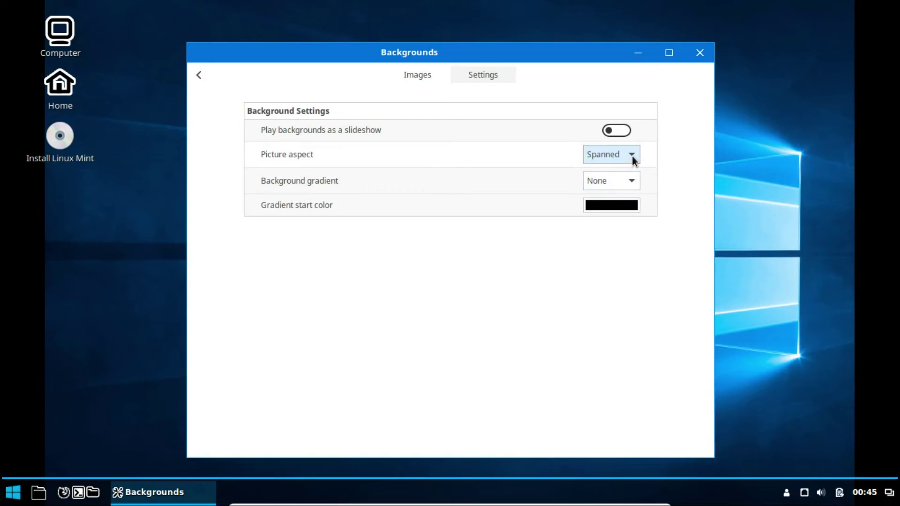
- Set the wallpaper's picture aspect to Stretched and close the Backgrounds window
{"action": "left_click", "coordinate": [632, 156]}
{"action": "left_click", "coordinate": [609, 117]}
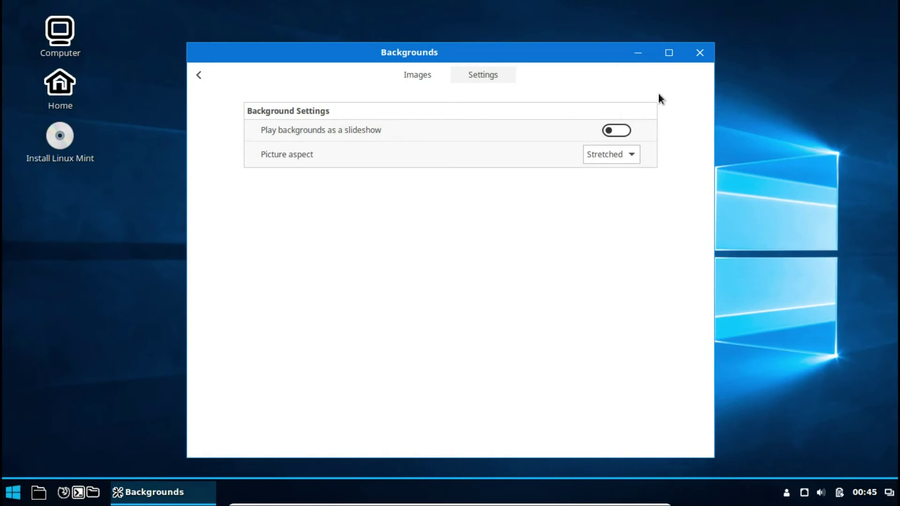
{"action": "left_click", "coordinate": [701, 53]}
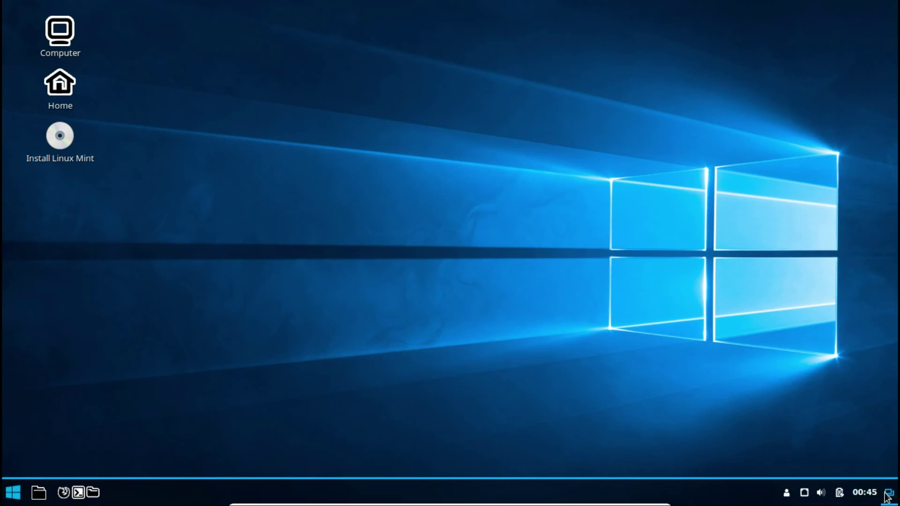
- Check how the popups of the panel's clock, battery, sound and user applets look with the new theme
{"action": "left_click", "coordinate": [867, 498]}
{"action": "left_click", "coordinate": [866, 496]}
{"action": "left_click", "coordinate": [839, 492]}
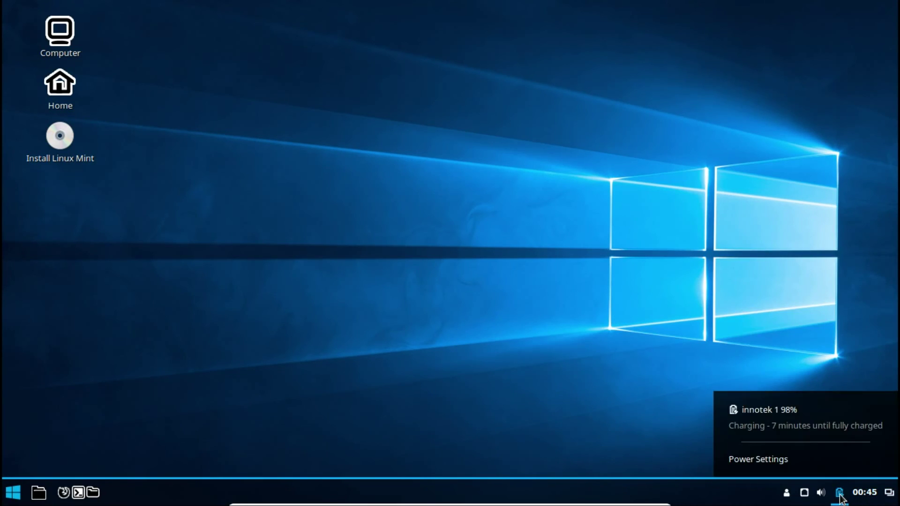
{"action": "left_click", "coordinate": [822, 493]}
{"action": "left_click", "coordinate": [823, 492]}
{"action": "left_click_drag", "start_coordinate": [806, 439], "coordinate": [898, 438]}
{"action": "left_click", "coordinate": [804, 495]}
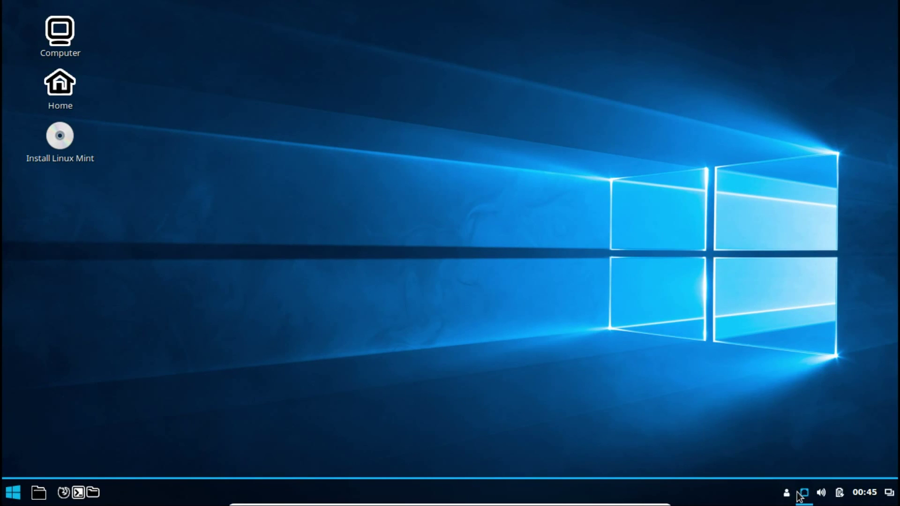
{"action": "left_click", "coordinate": [786, 493]}
{"action": "left_click", "coordinate": [786, 493]}
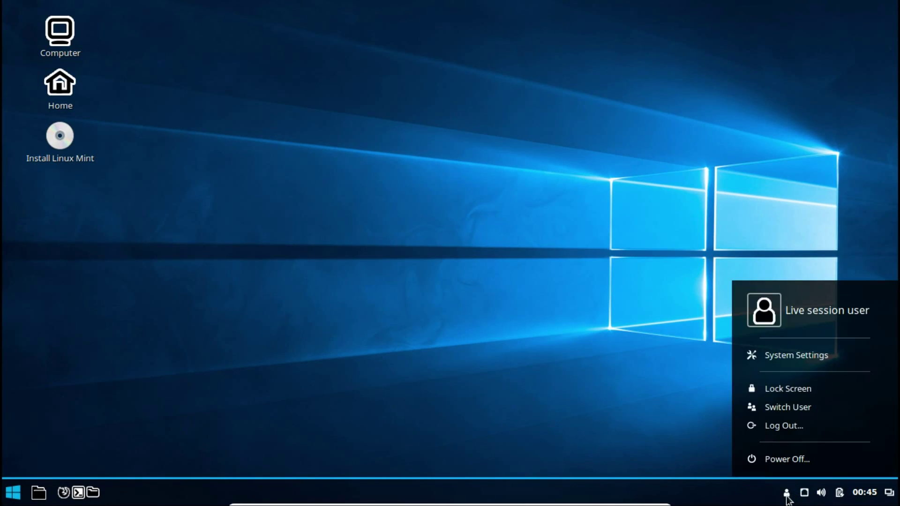
- Check how the themed application menu and the Home folder window look, closing each one
{"action": "left_click", "coordinate": [13, 493]}
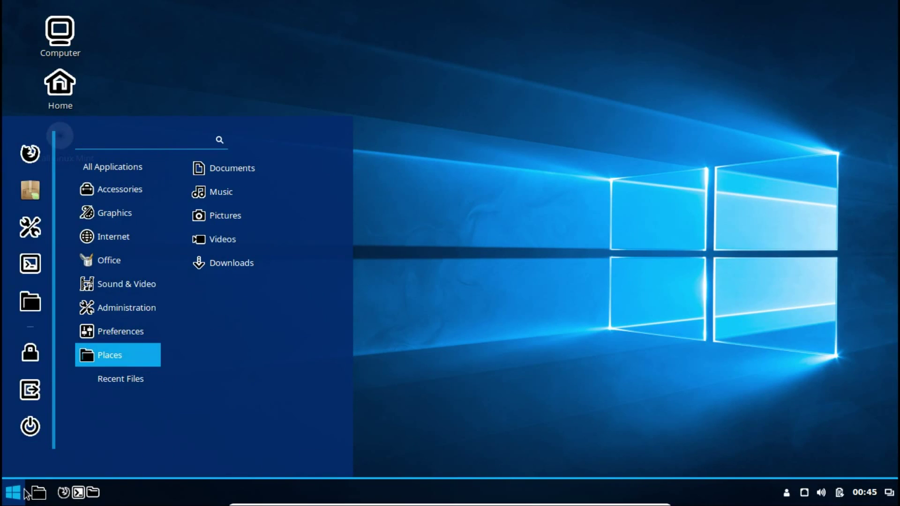
{"action": "left_click", "coordinate": [23, 495]}
{"action": "left_click", "coordinate": [39, 492]}
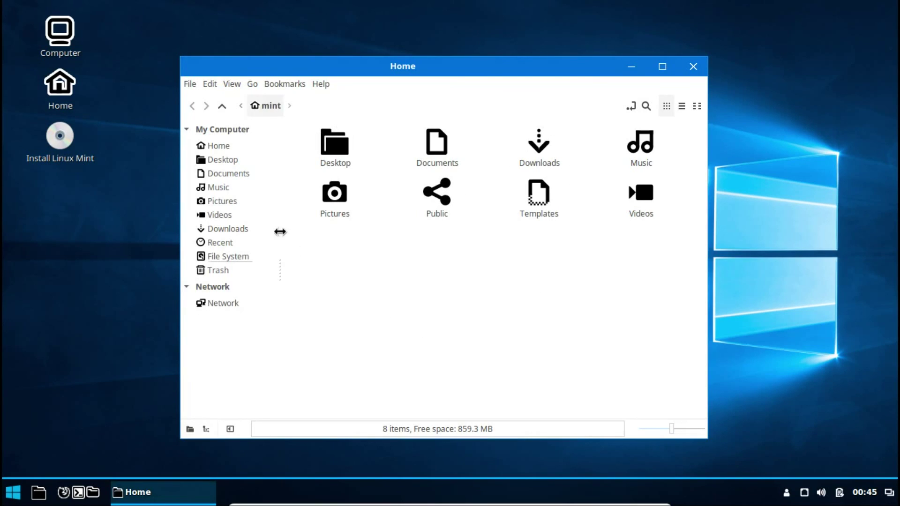
{"action": "left_click", "coordinate": [693, 68]}
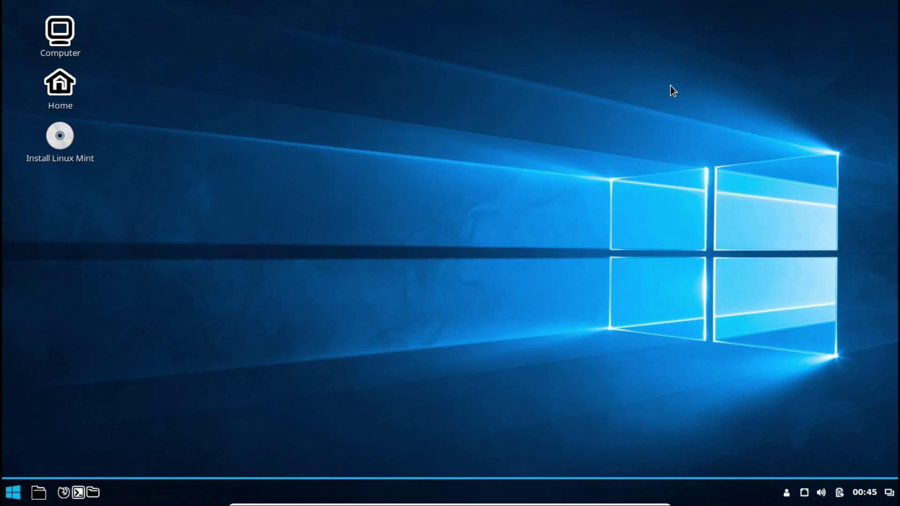